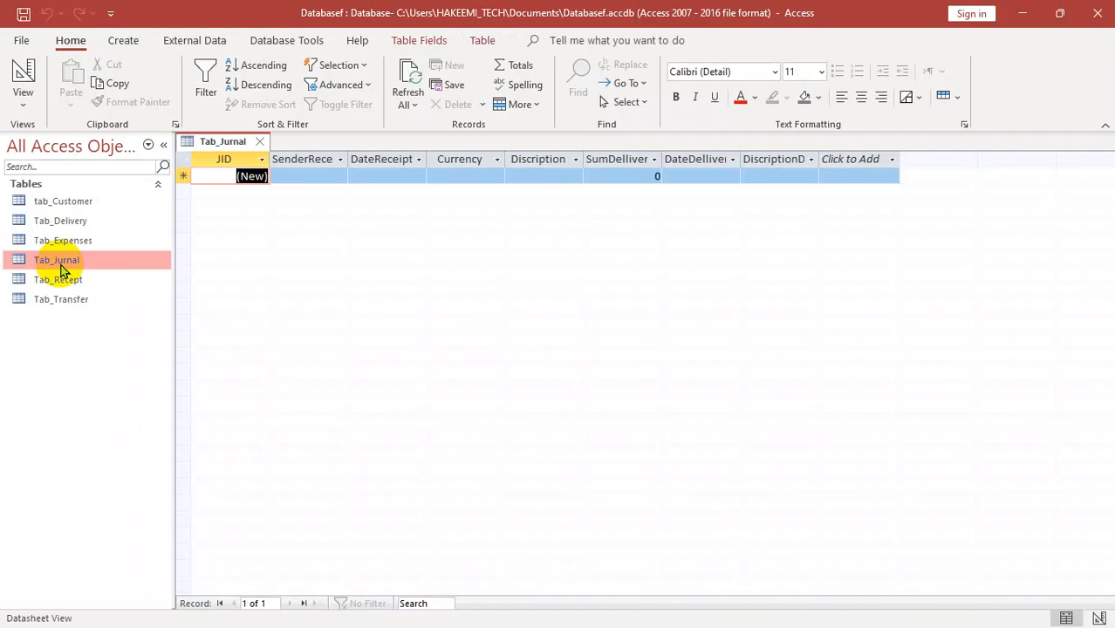
# - Open the Tab_Recept and Tab_Transfer tables one after the other to check their fields, closing each
pyautogui.doubleClick(63, 278)
pyautogui.hotkey('ctrl', 'w')
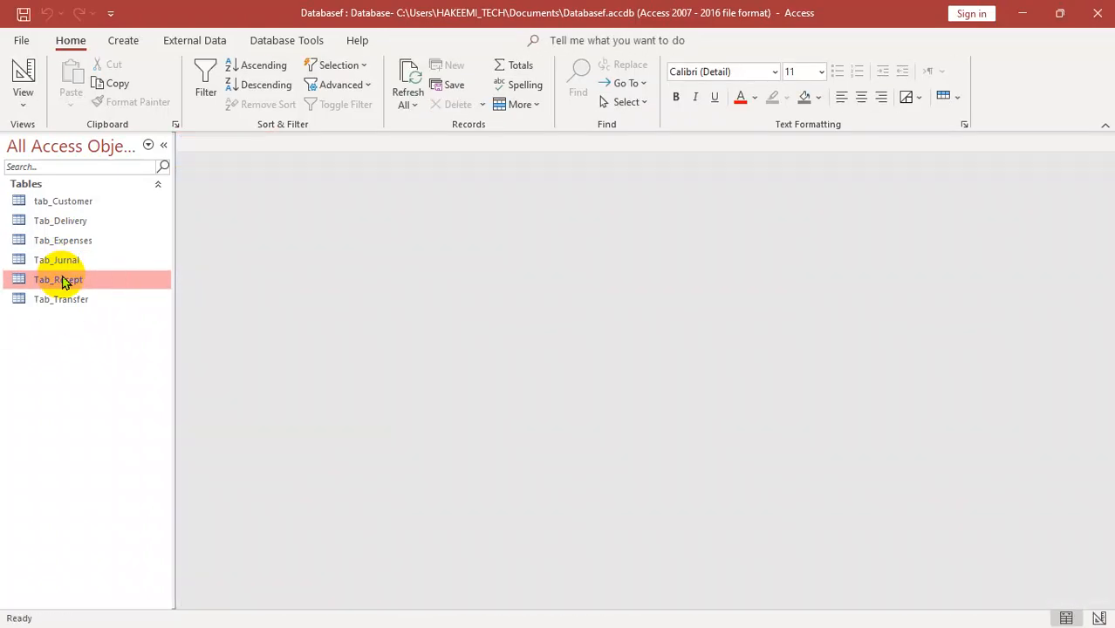
pyautogui.doubleClick(58, 302)
pyautogui.hotkey('ctrl', 'w')
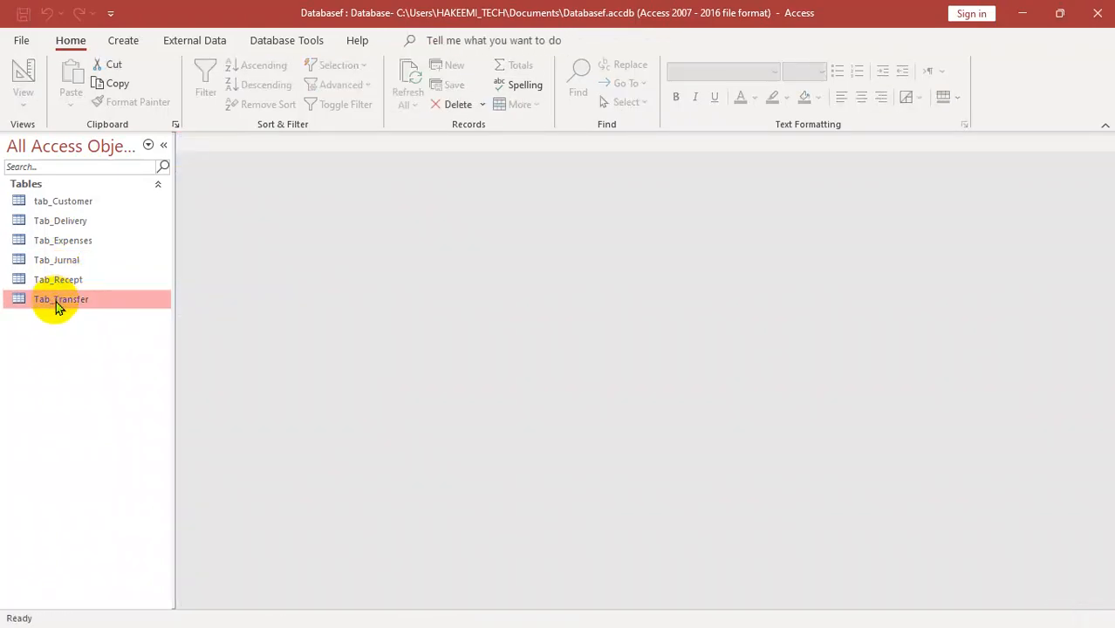
# - In the design of tab_Customer, make the Cname field required and set its index to Yes (Duplicates OK)
pyautogui.rightClick(73, 206)
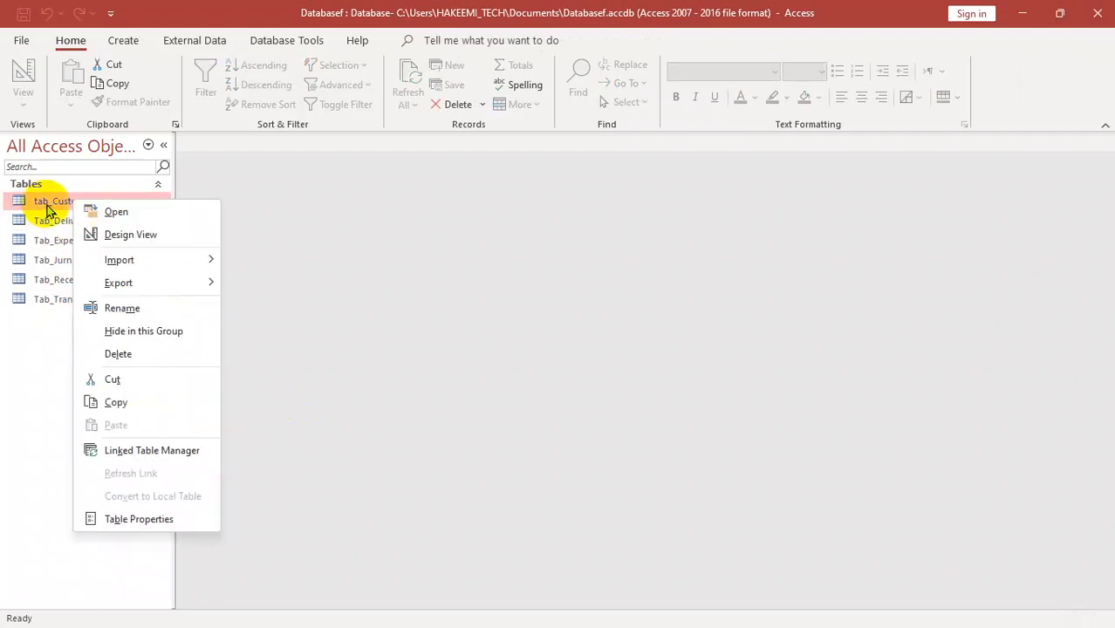
pyautogui.click(122, 235)
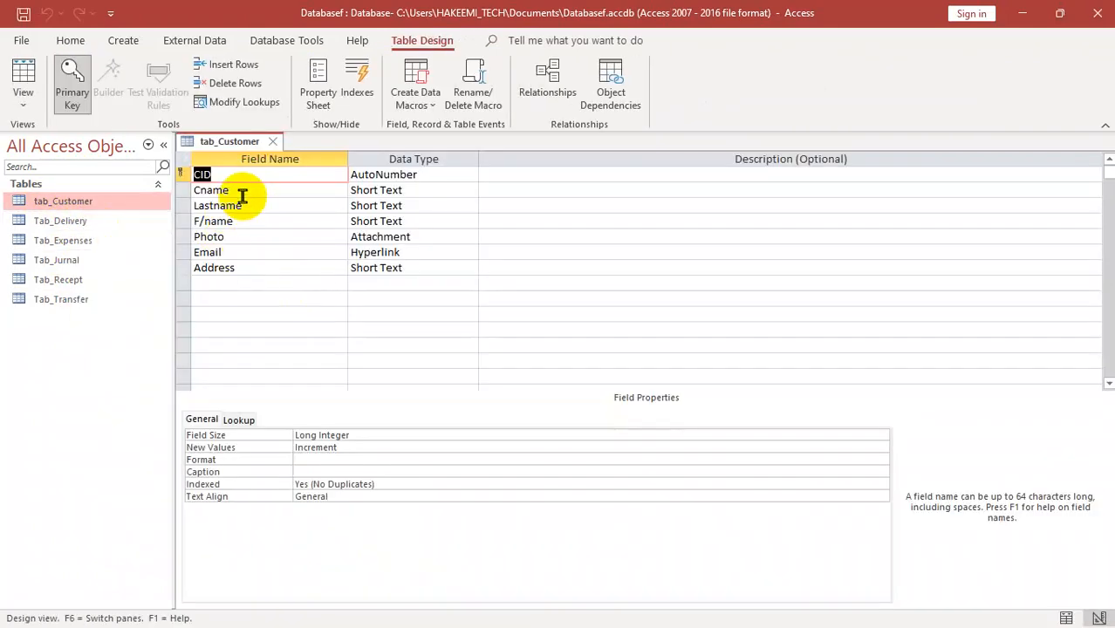
pyautogui.click(373, 193)
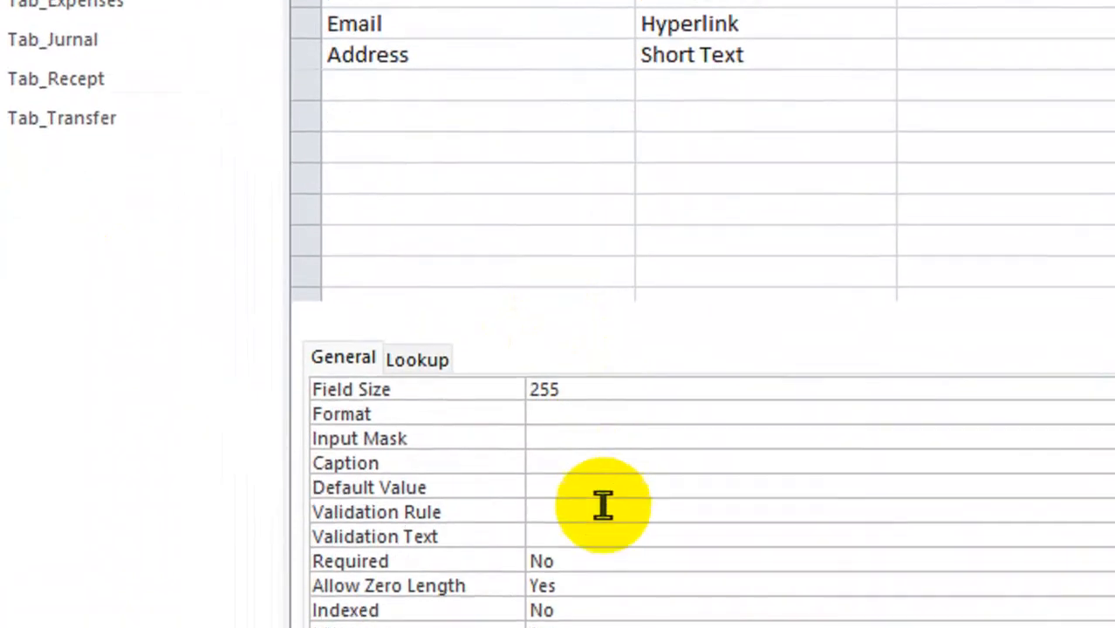
pyautogui.doubleClick(556, 413)
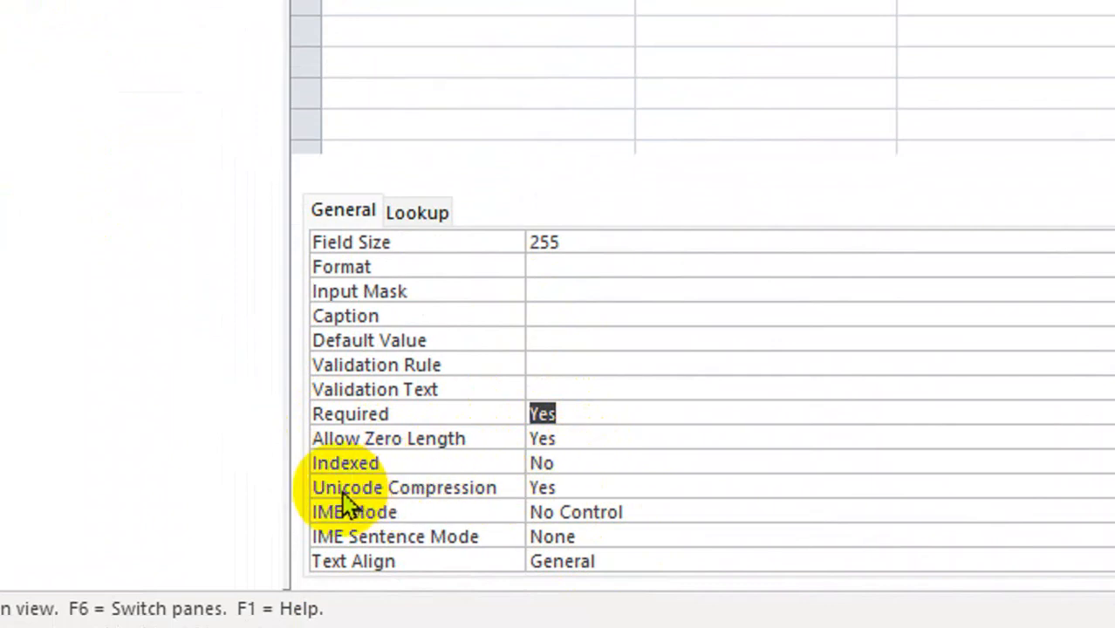
pyautogui.click(884, 471)
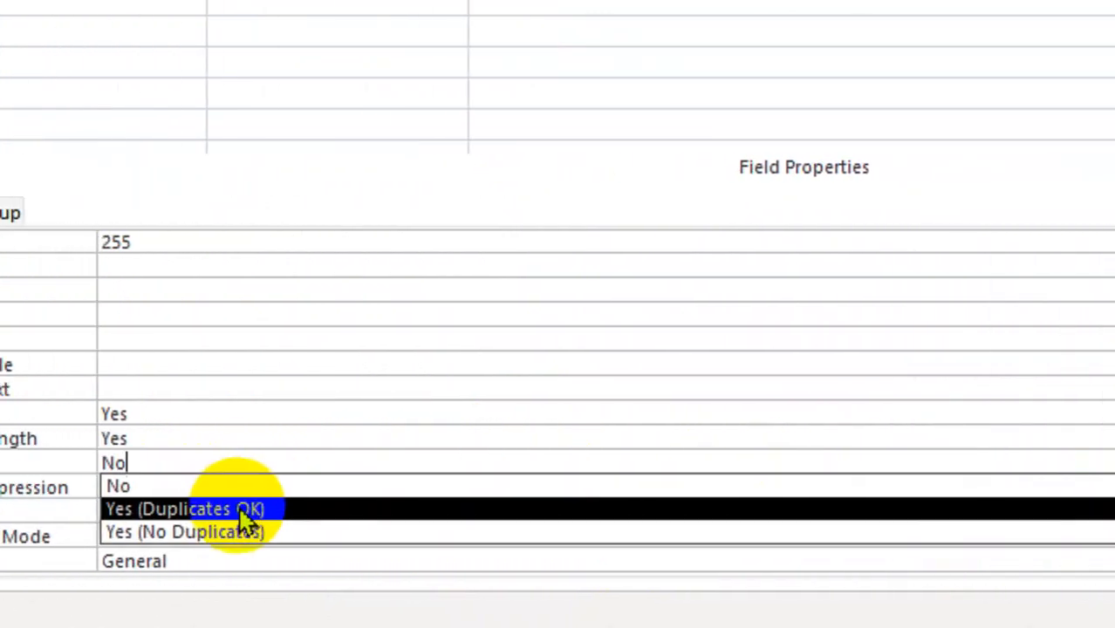
pyautogui.click(35, 509)
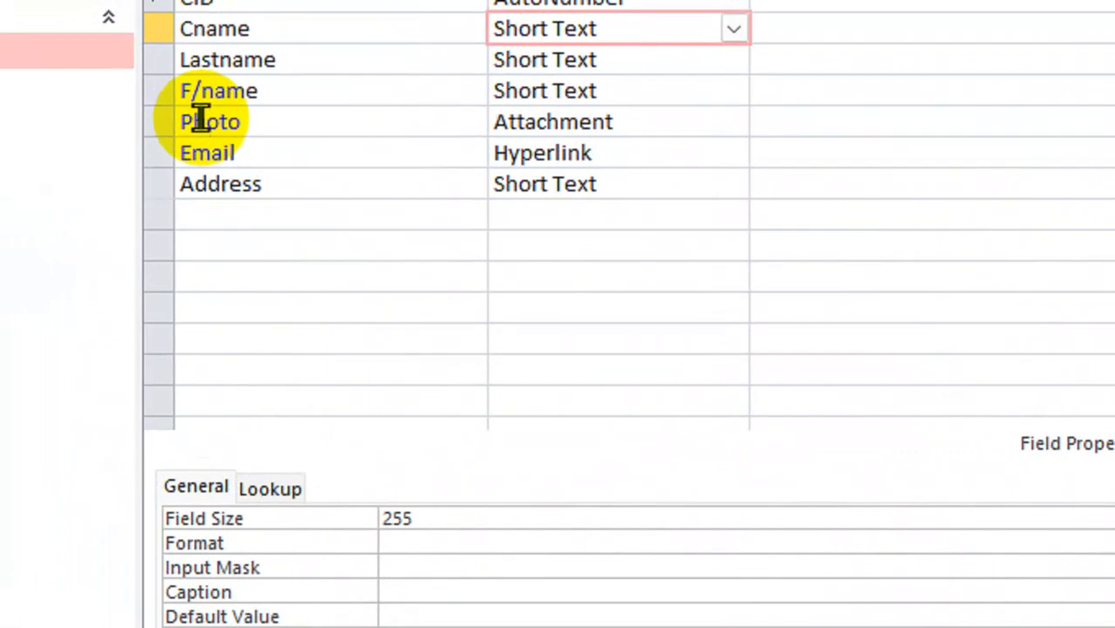
# - Make the Photo field of tab_Customer required and close the table
pyautogui.click(629, 129)
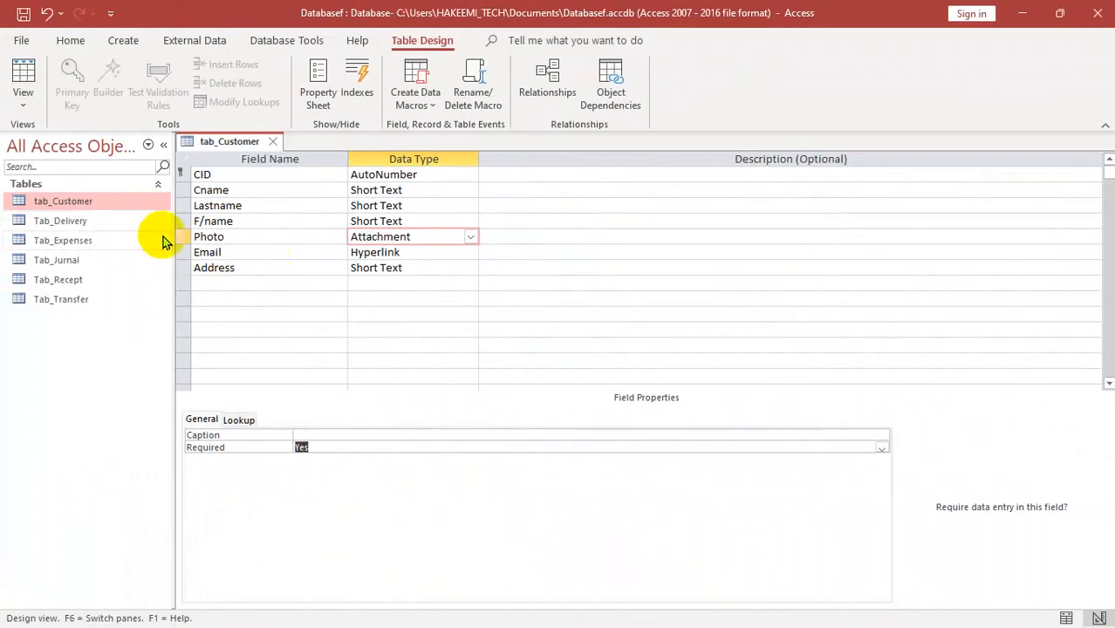
pyautogui.hotkey('ctrl', 'w')
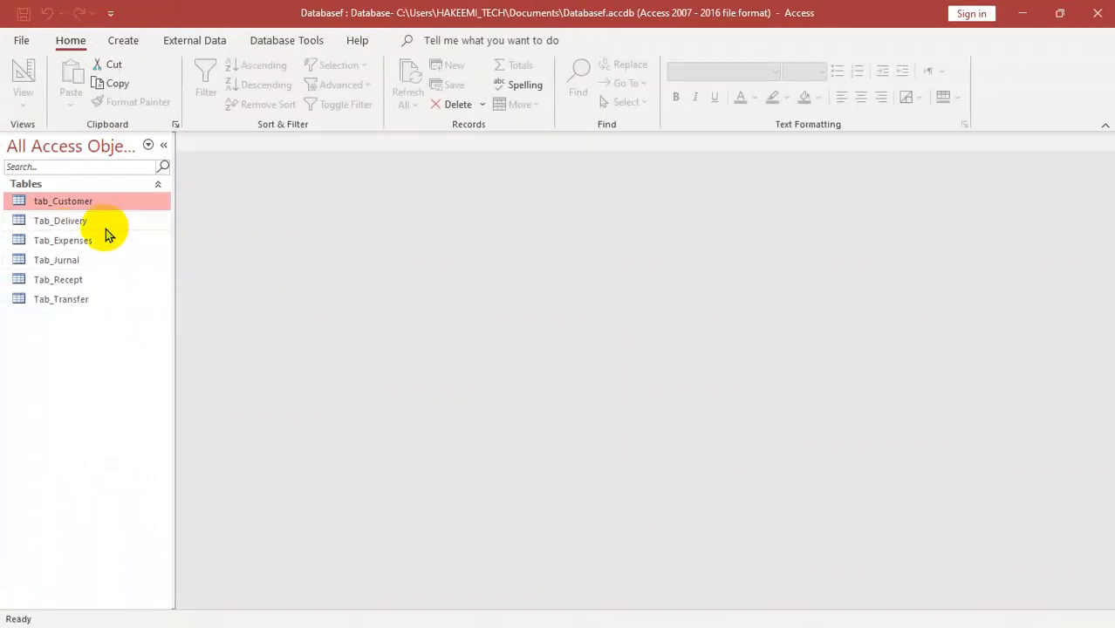
# - In the design of Tab_Transfer, make the SenderName field required and set its index to Yes (Duplicates OK)
pyautogui.rightClick(55, 301)
pyautogui.click(106, 325)
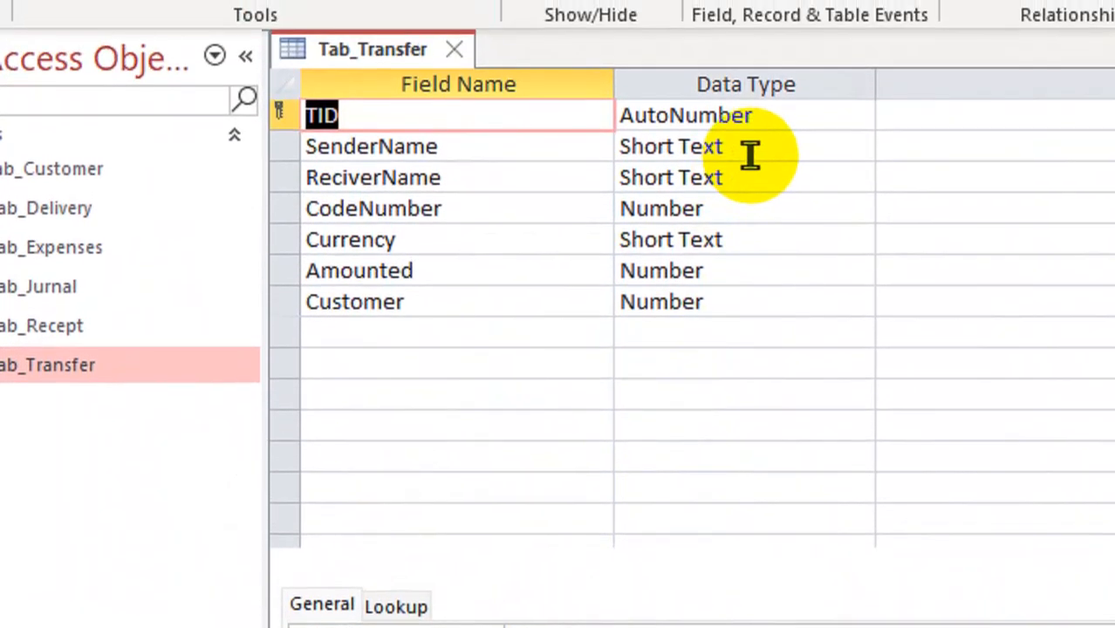
pyautogui.click(752, 24)
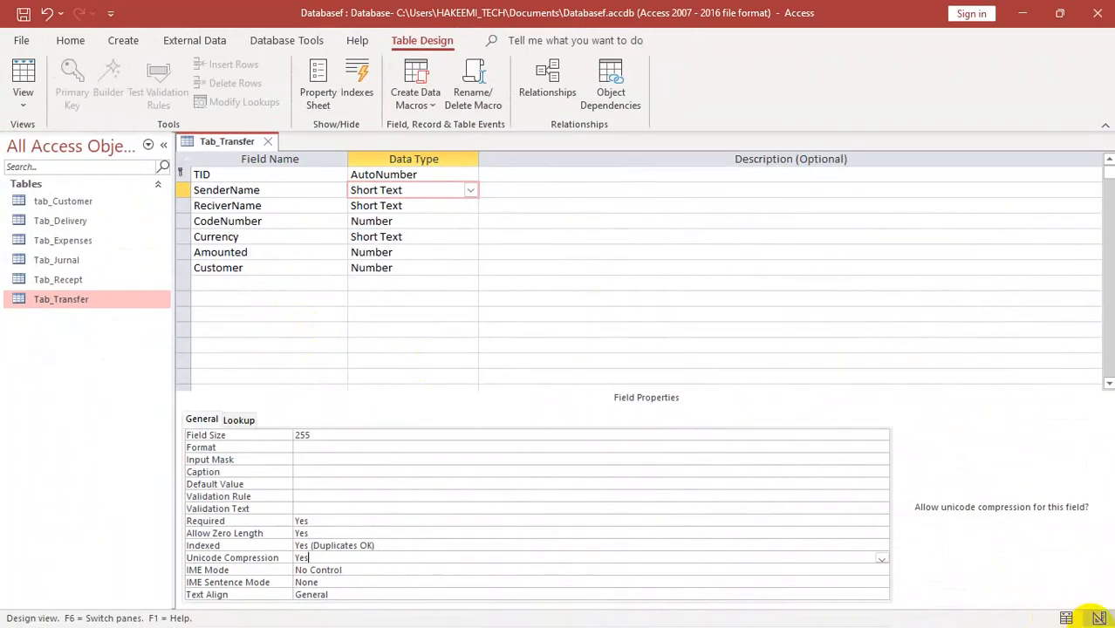
# - Make the CodeNumber field of Tab_Transfer required and set its index to Yes (No Duplicates)
pyautogui.moveTo(1097, 620)
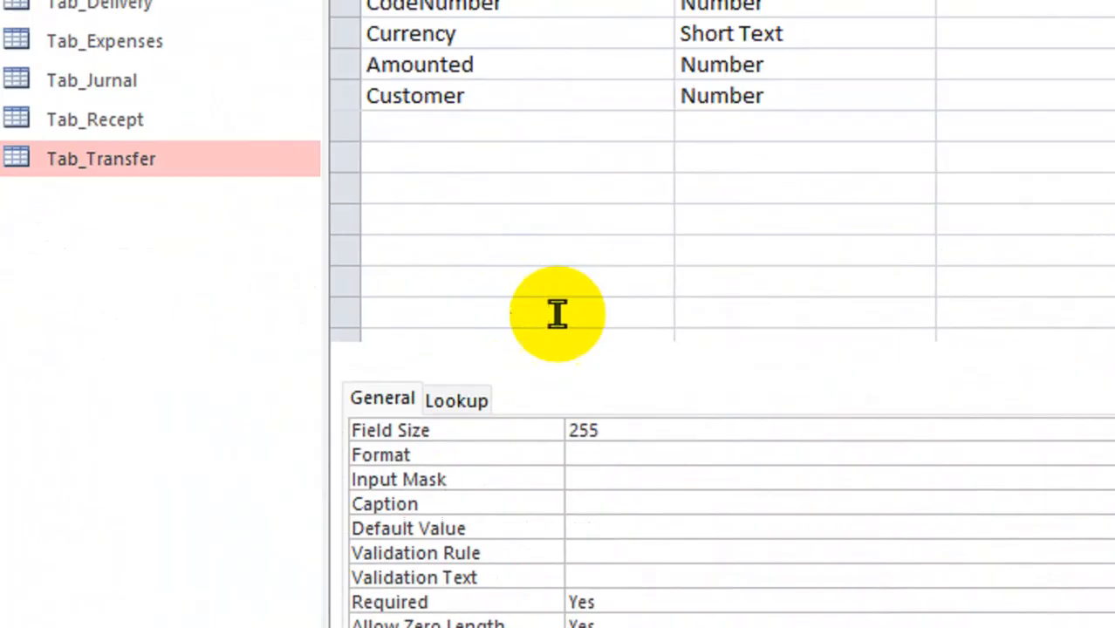
pyautogui.click(780, 161)
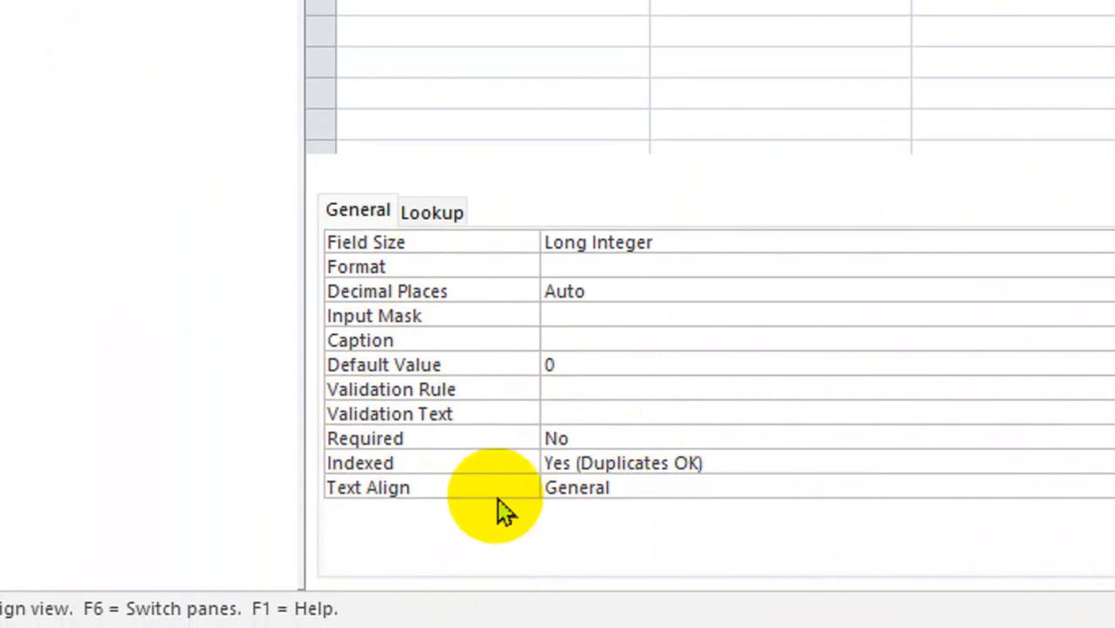
pyautogui.click(605, 434)
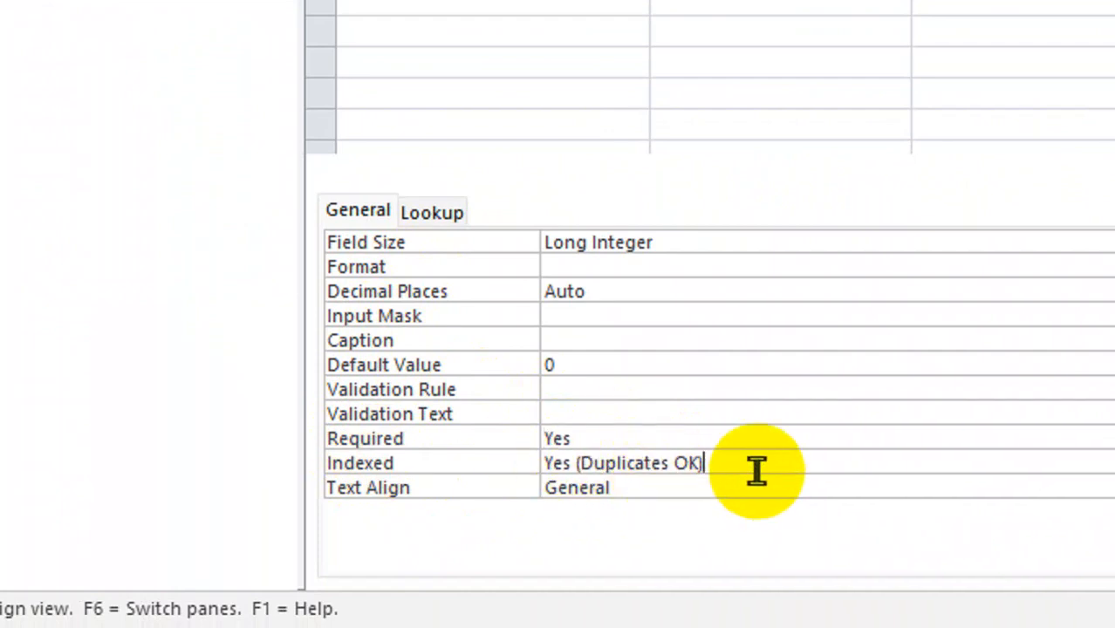
pyautogui.doubleClick(623, 463)
pyautogui.click(697, 463)
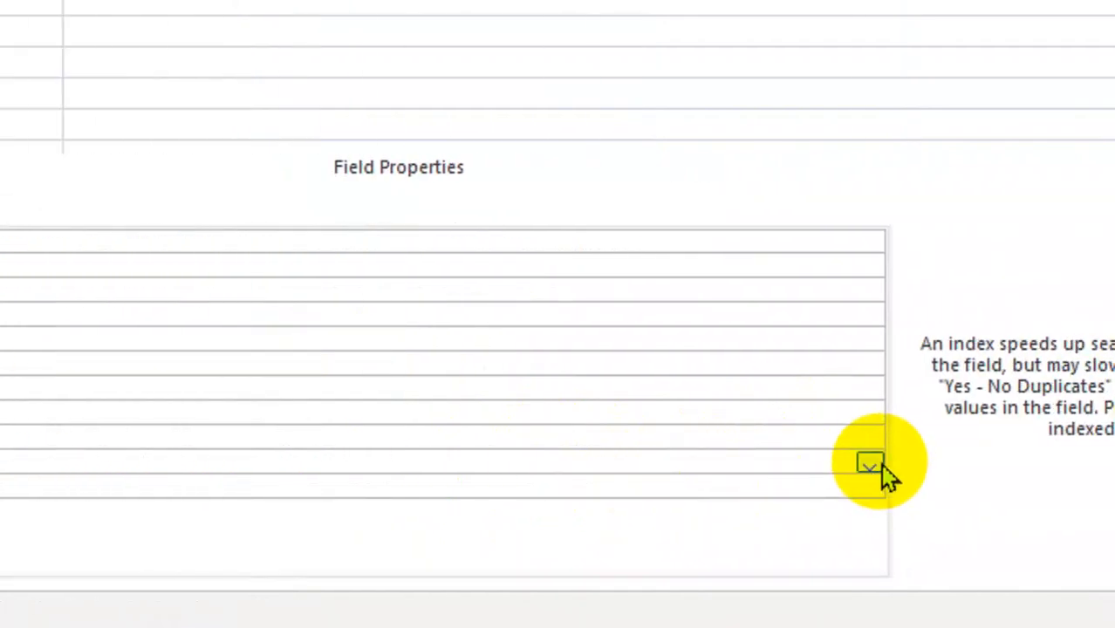
pyautogui.click(1057, 466)
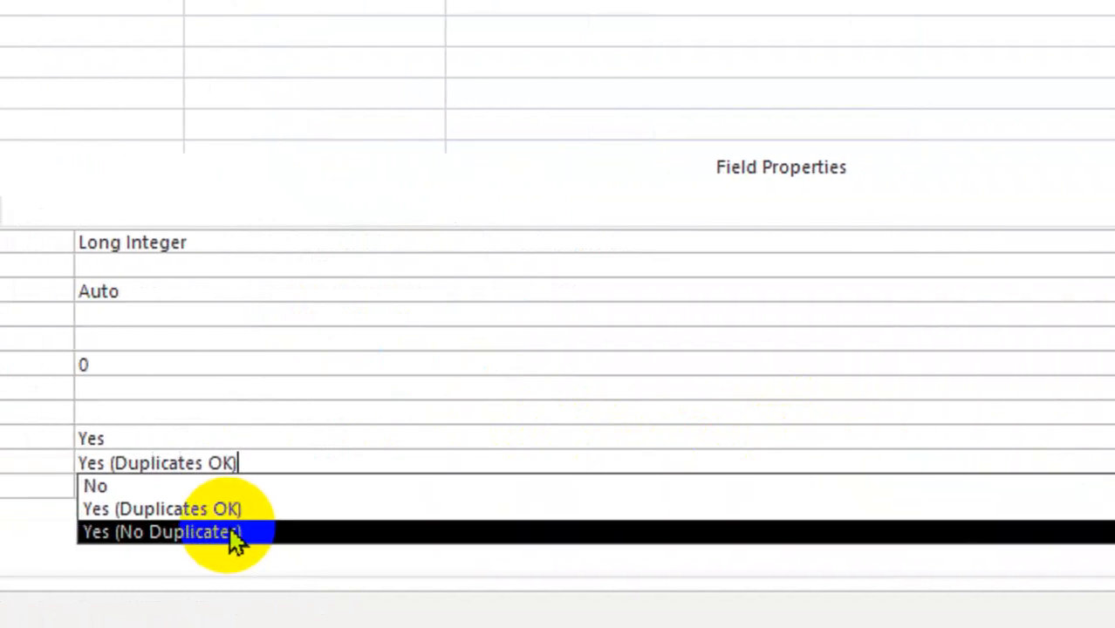
pyautogui.click(281, 530)
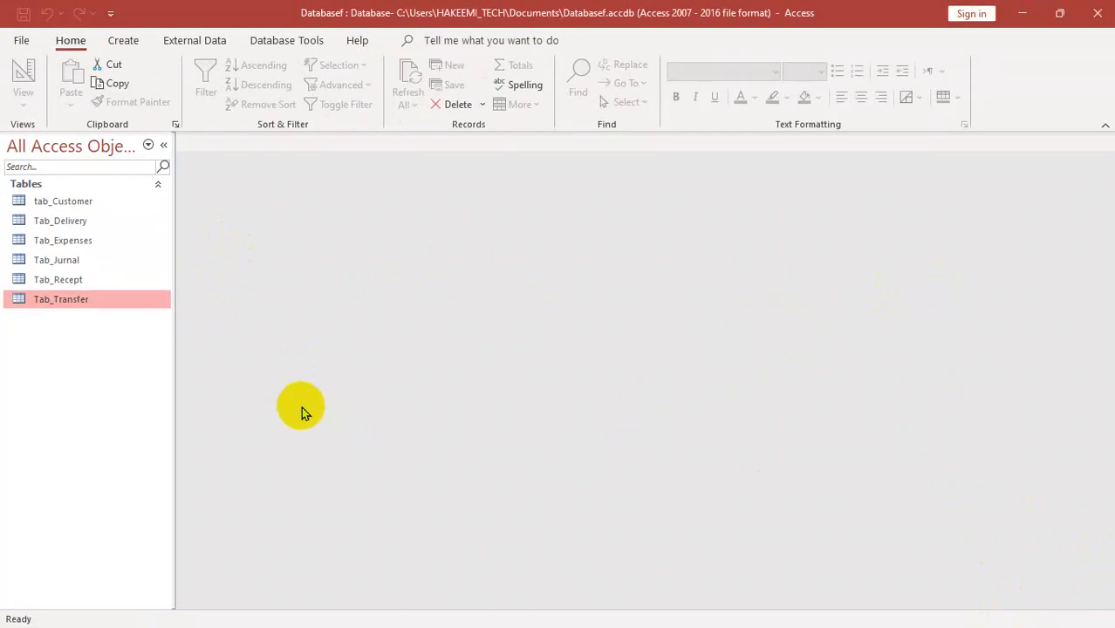
# - In the design of Tab_Recept, make MoneyAmounted required with its index set to Yes (No Duplicates), and go through the Date field's properties
pyautogui.rightClick(66, 283)
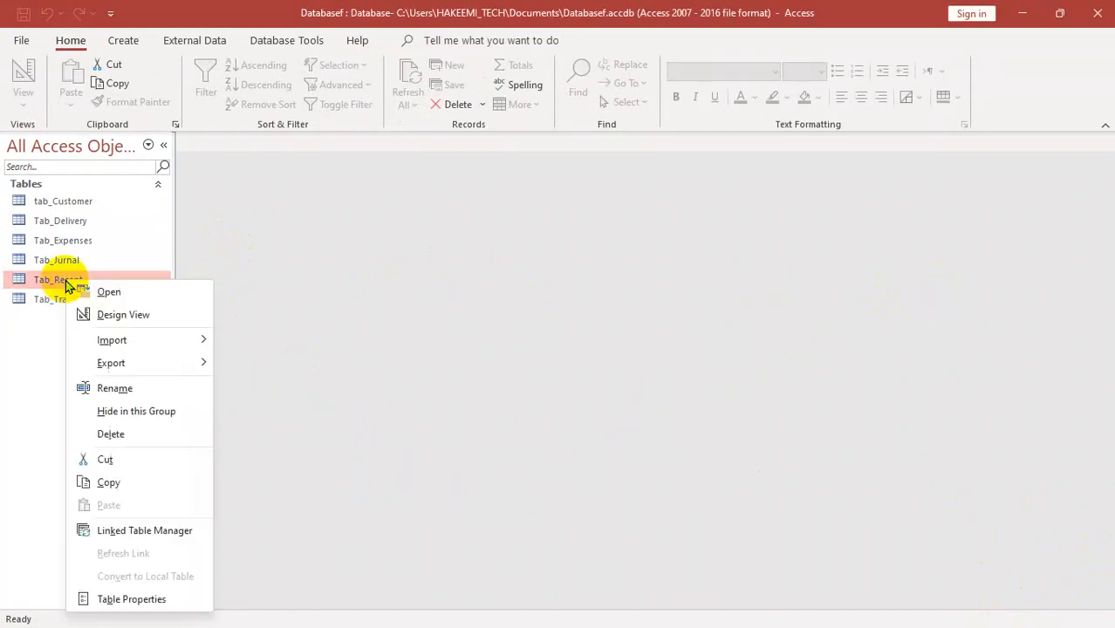
pyautogui.click(102, 312)
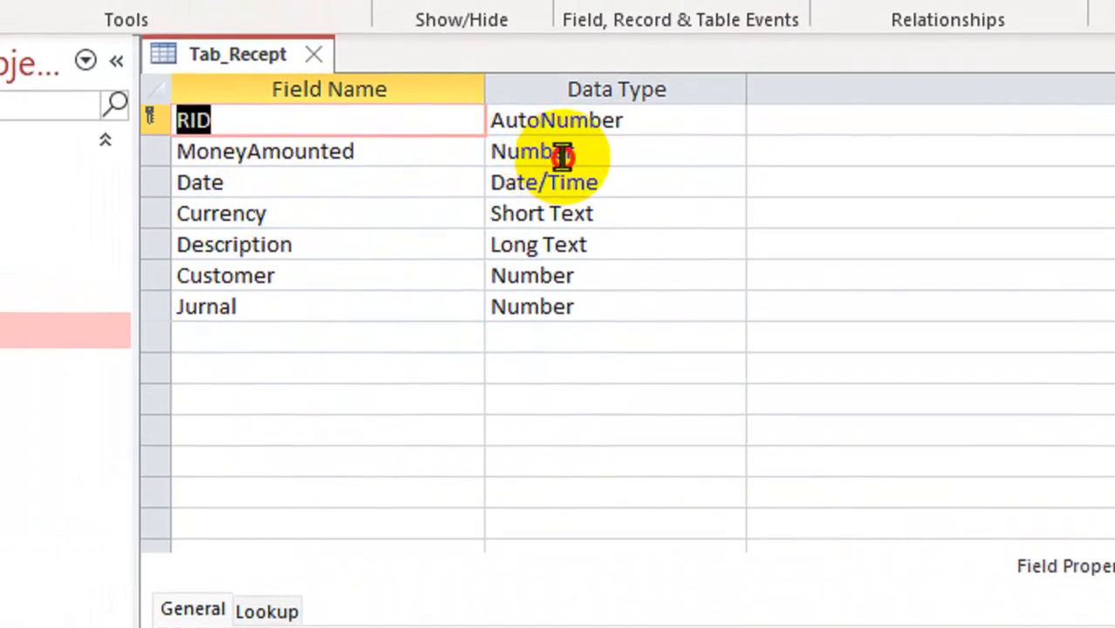
pyautogui.click(562, 156)
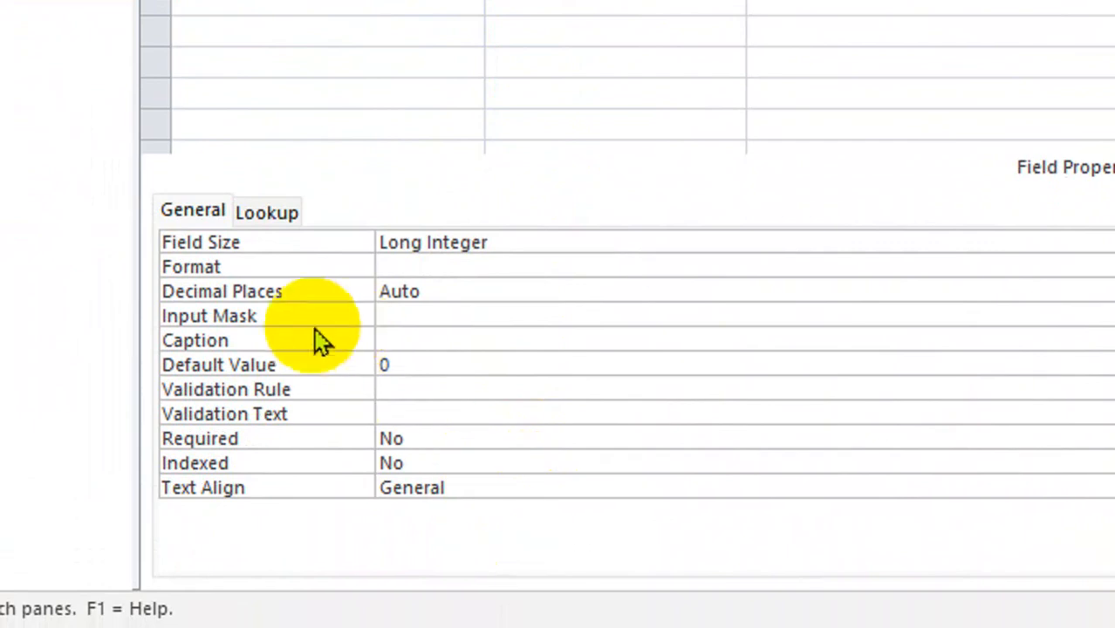
pyautogui.click(494, 443)
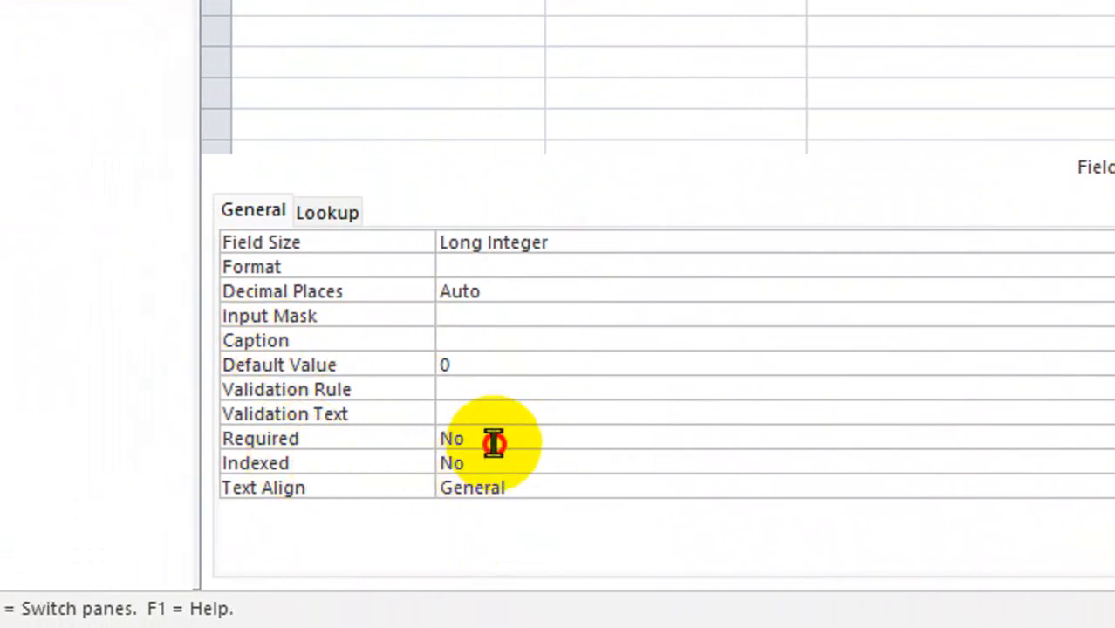
pyautogui.click(495, 462)
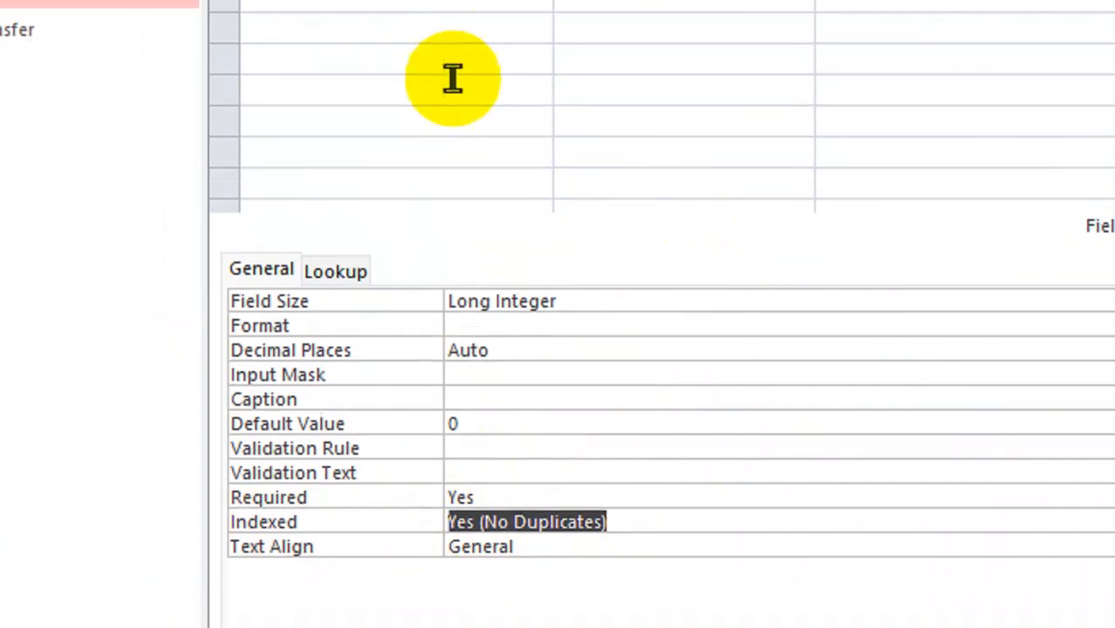
pyautogui.click(673, 150)
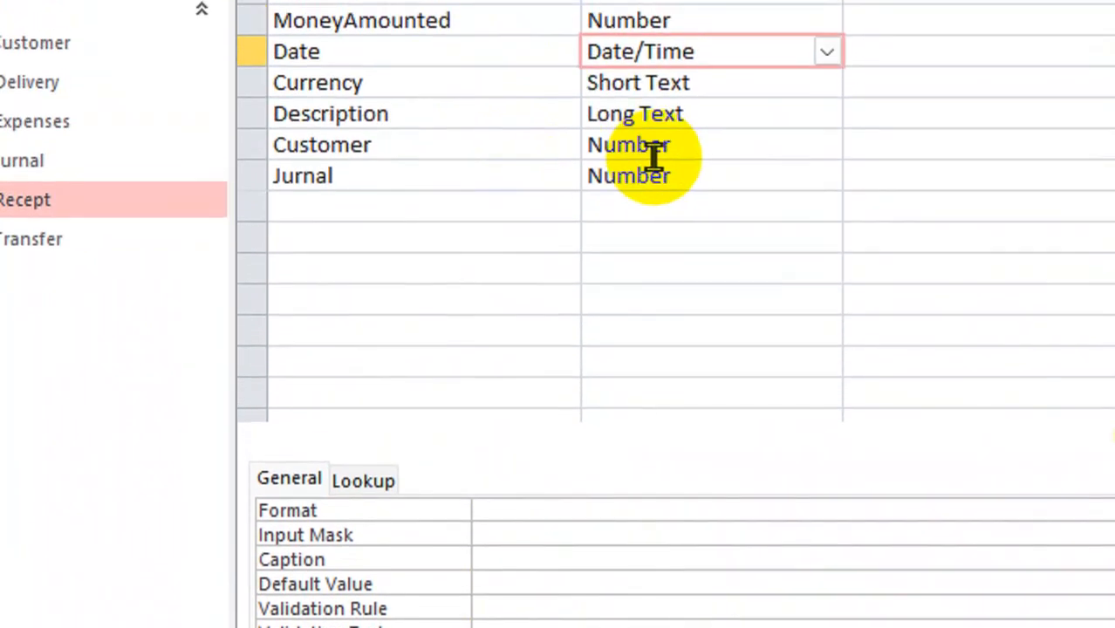
pyautogui.click(656, 150)
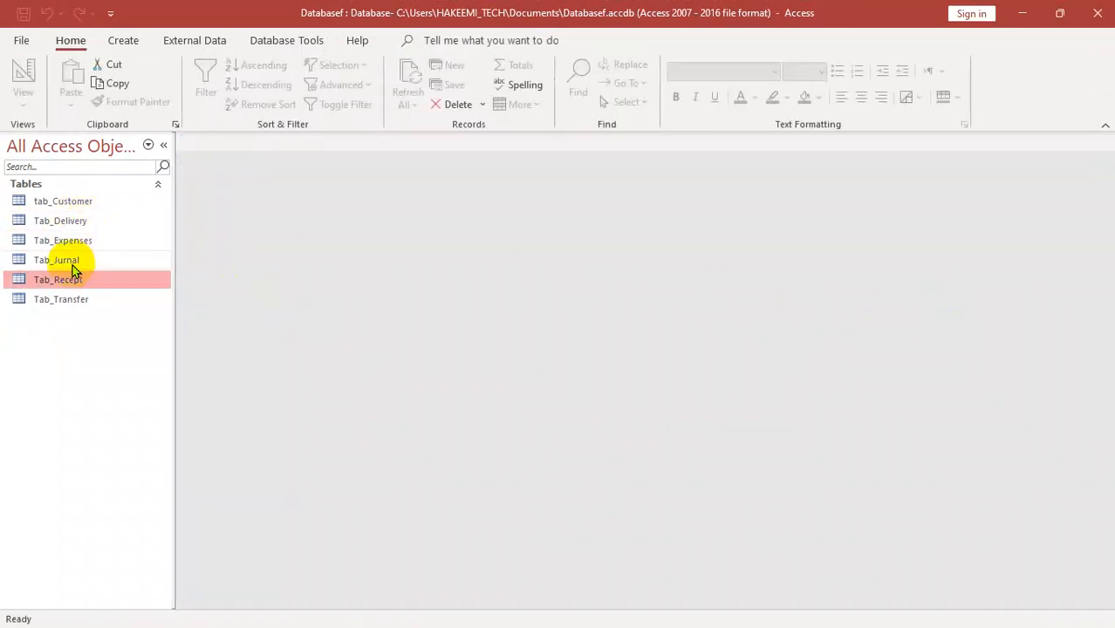
# - In the design of Tab_Delivery, go through the MoneyAmounted and Date properties, make the Currency field required, and close the table
pyautogui.rightClick(61, 224)
pyautogui.click(102, 260)
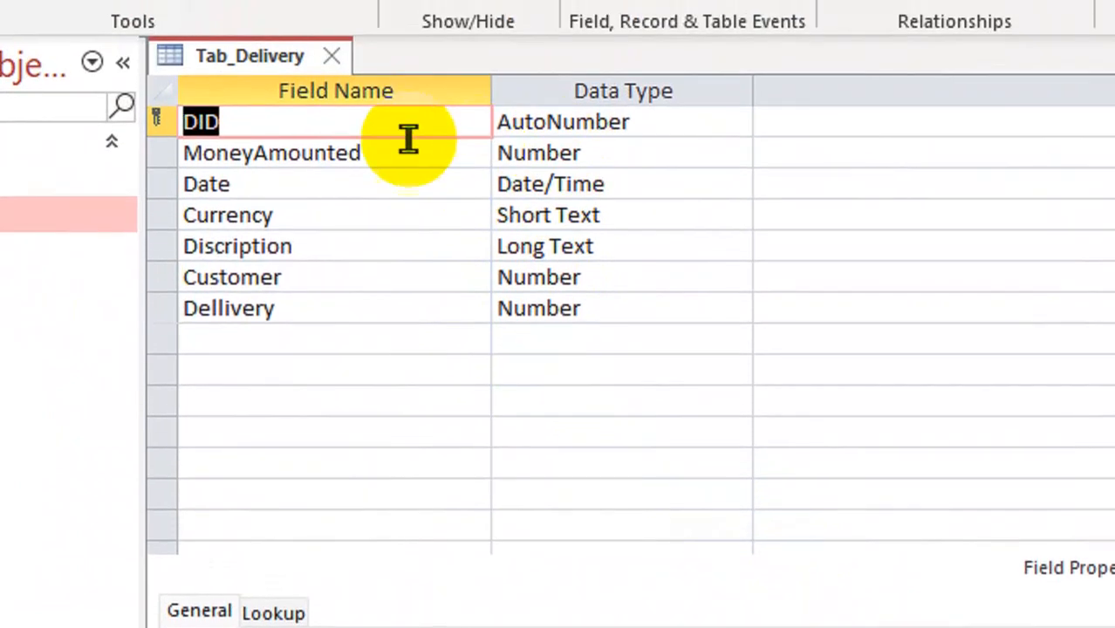
pyautogui.click(610, 156)
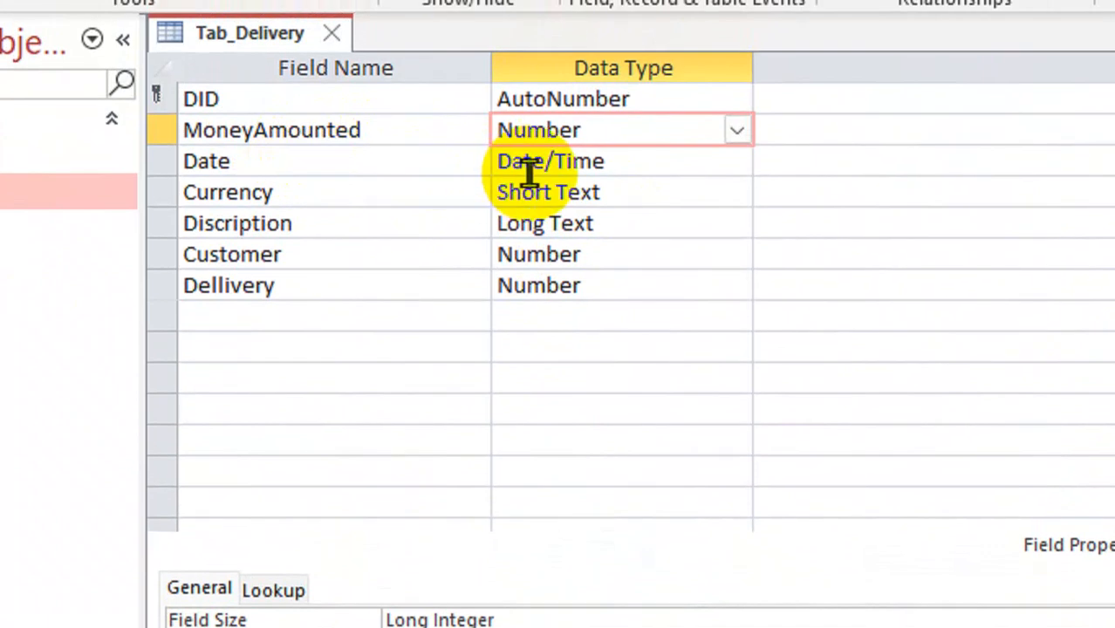
pyautogui.click(533, 87)
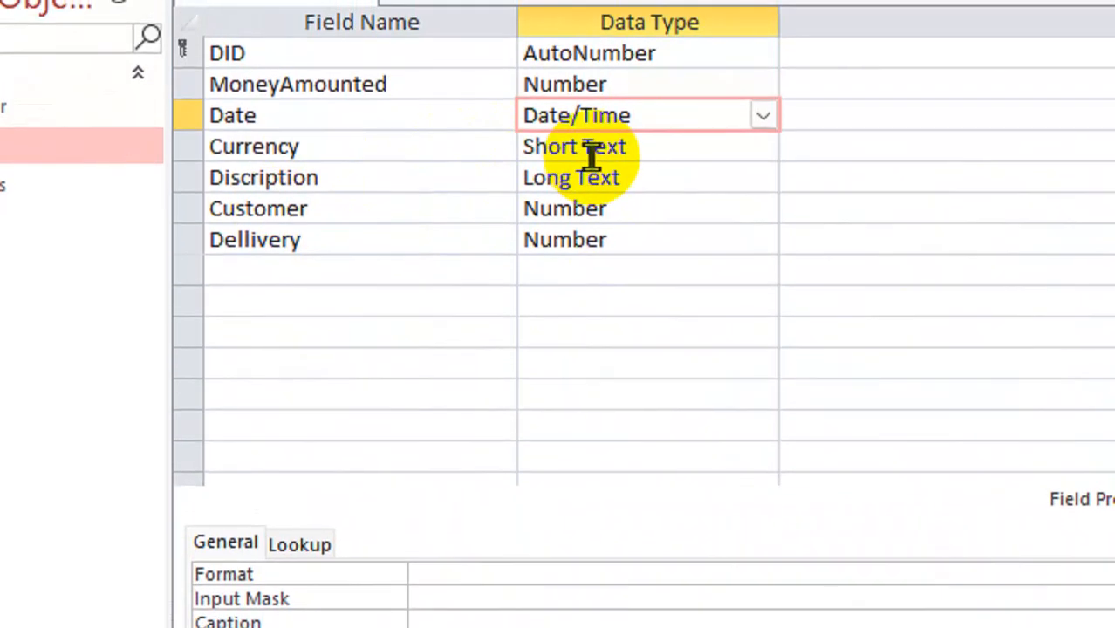
pyautogui.click(592, 155)
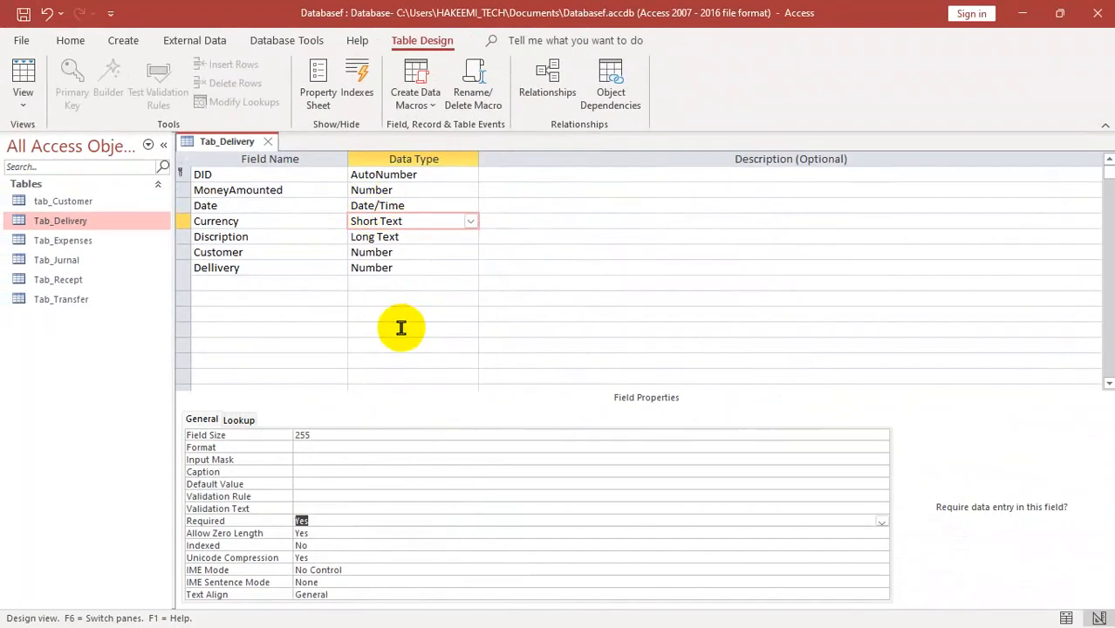
pyautogui.hotkey('ctrl', 'w')
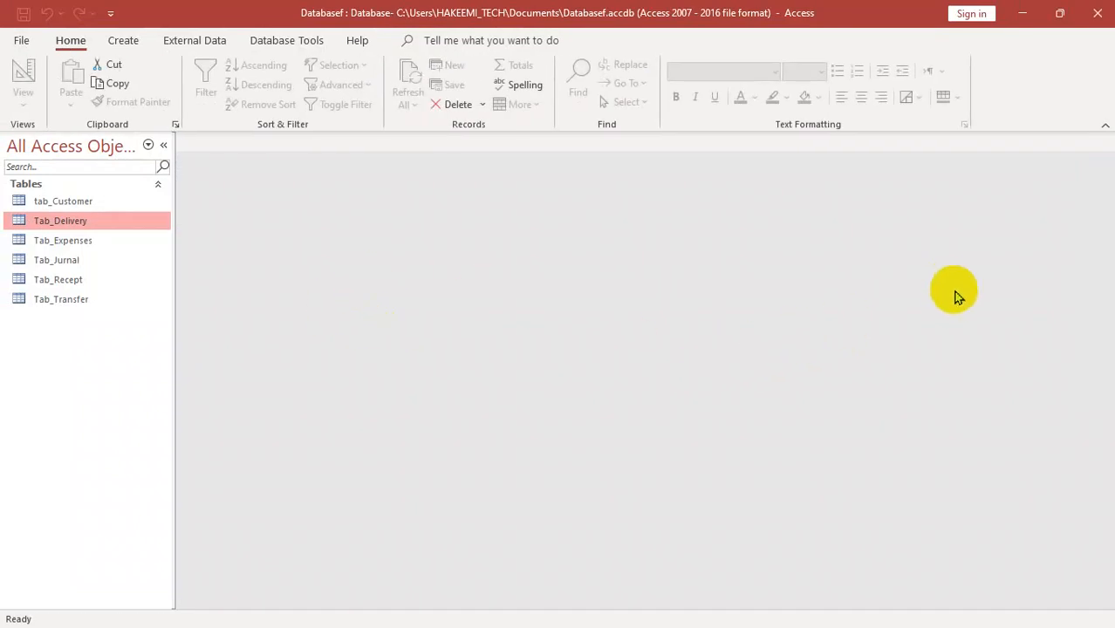
# - Create a new query in design view and add the tab_Customer table to it
pyautogui.click(121, 44)
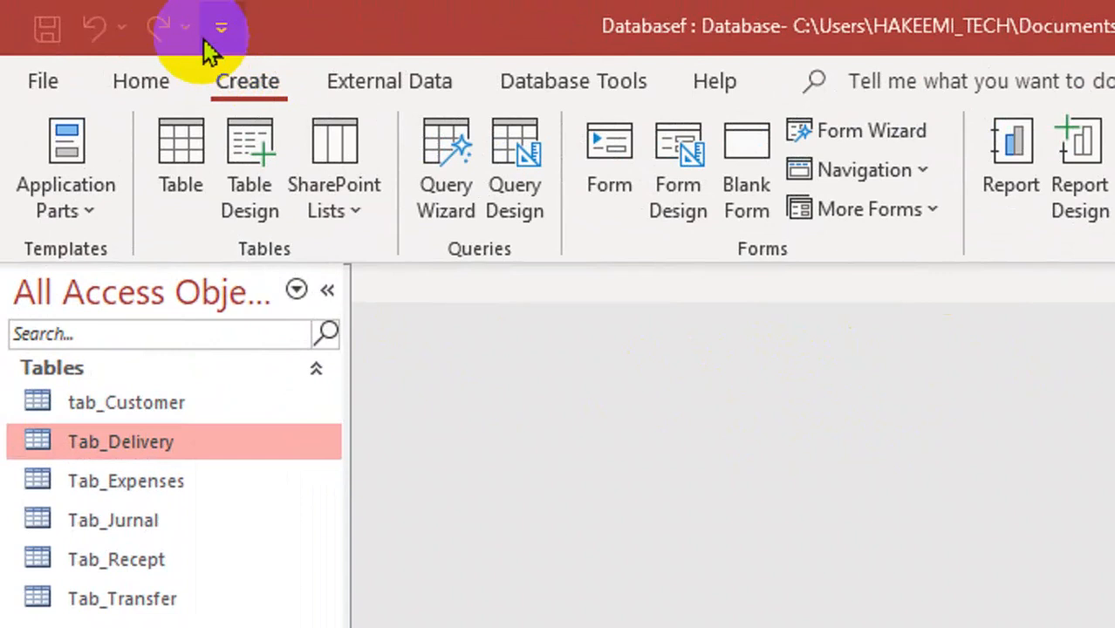
pyautogui.click(260, 96)
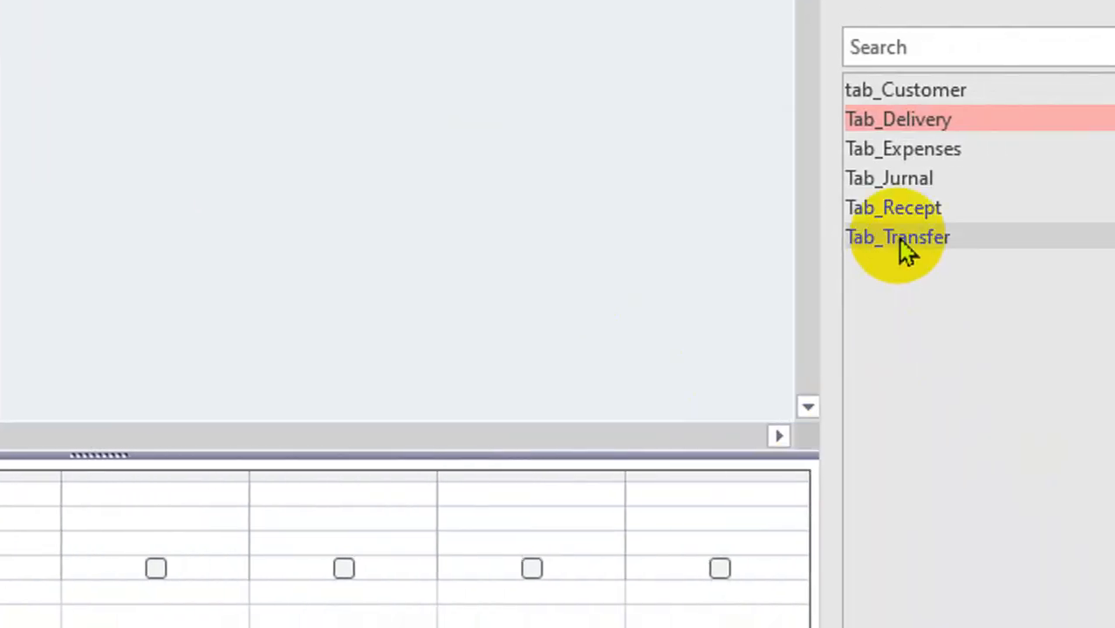
pyautogui.click(830, 161)
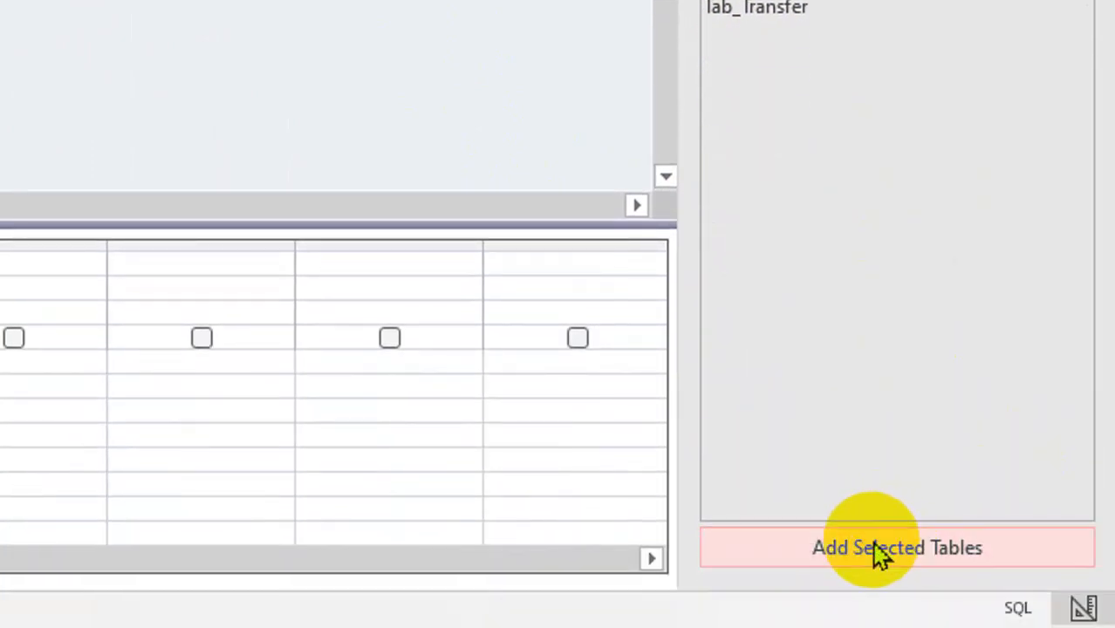
pyautogui.click(881, 552)
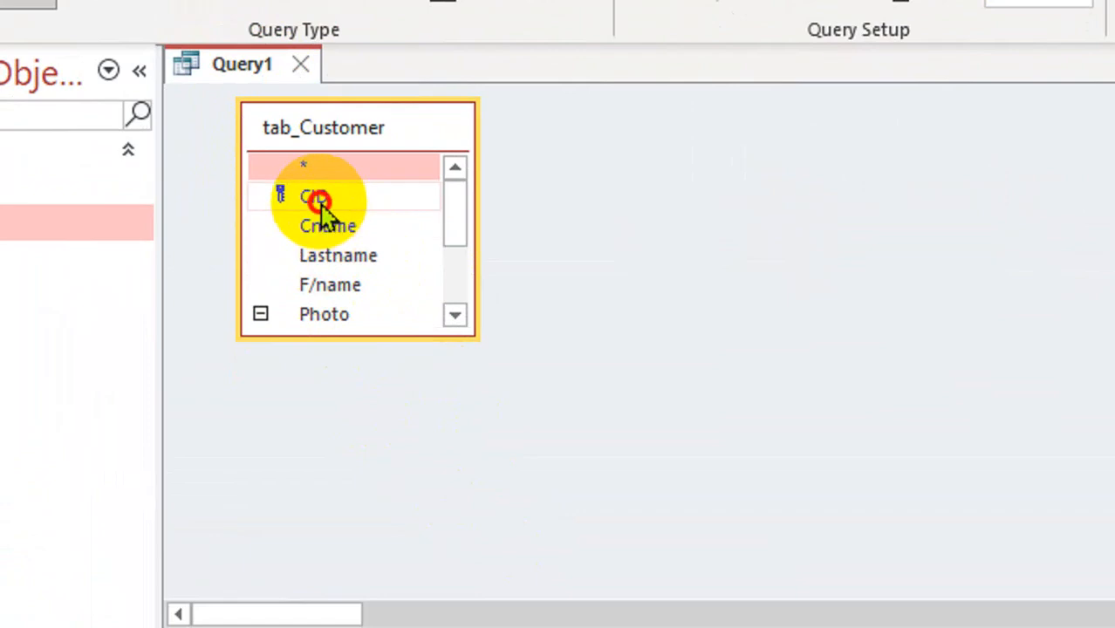
# - Add the CID, Cname and Photo fields of tab_Customer to the query's design grid
pyautogui.moveTo(319, 200); pyautogui.dragTo(364, 627)
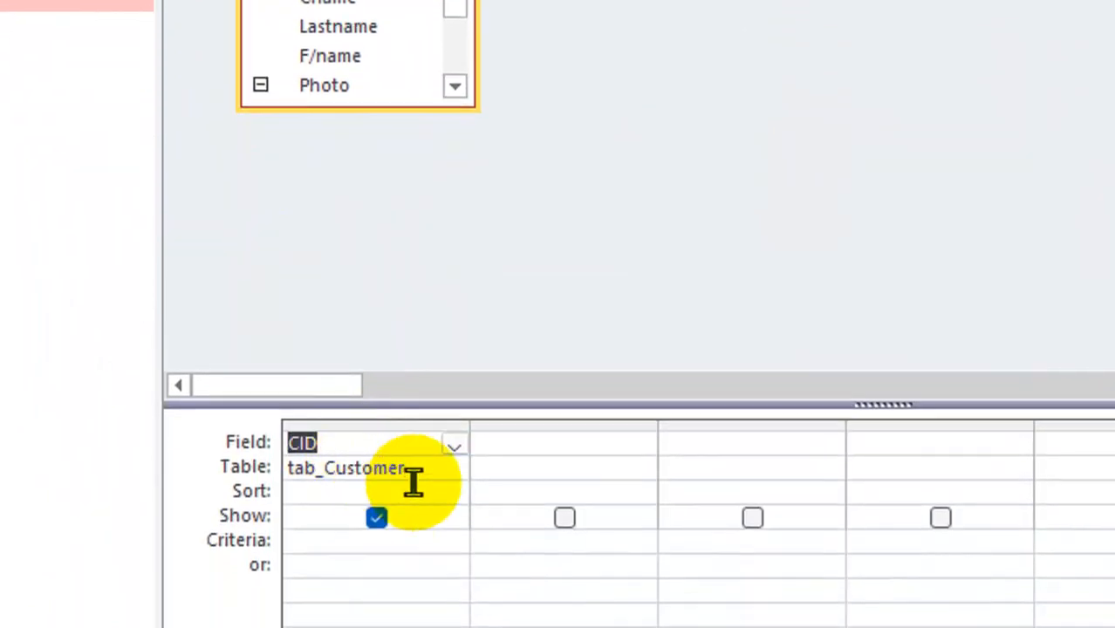
pyautogui.moveTo(339, 159); pyautogui.dragTo(572, 582)
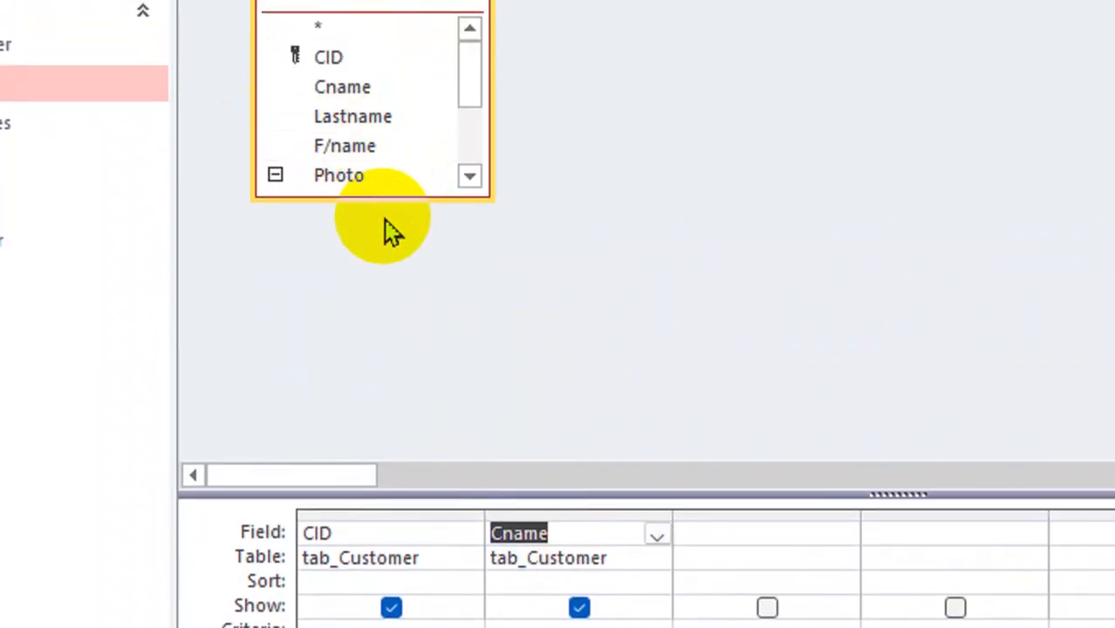
pyautogui.moveTo(378, 196); pyautogui.dragTo(372, 295)
pyautogui.moveTo(344, 179); pyautogui.dragTo(748, 535)
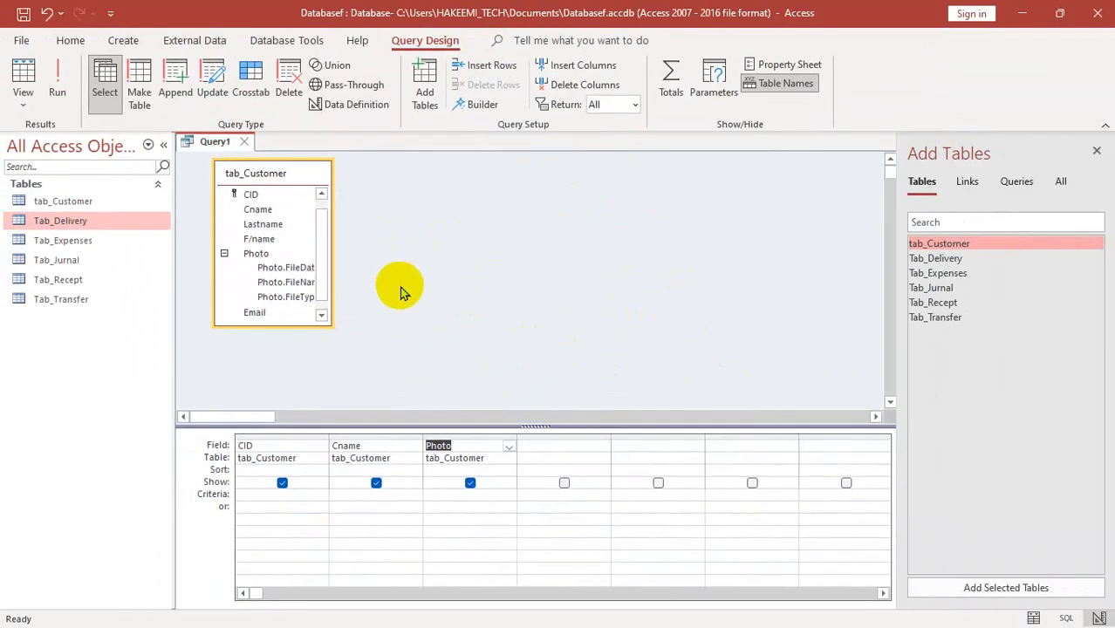
# - Save the customer query as QRY_Customer and close it
pyautogui.hotkey('ctrl', 's')
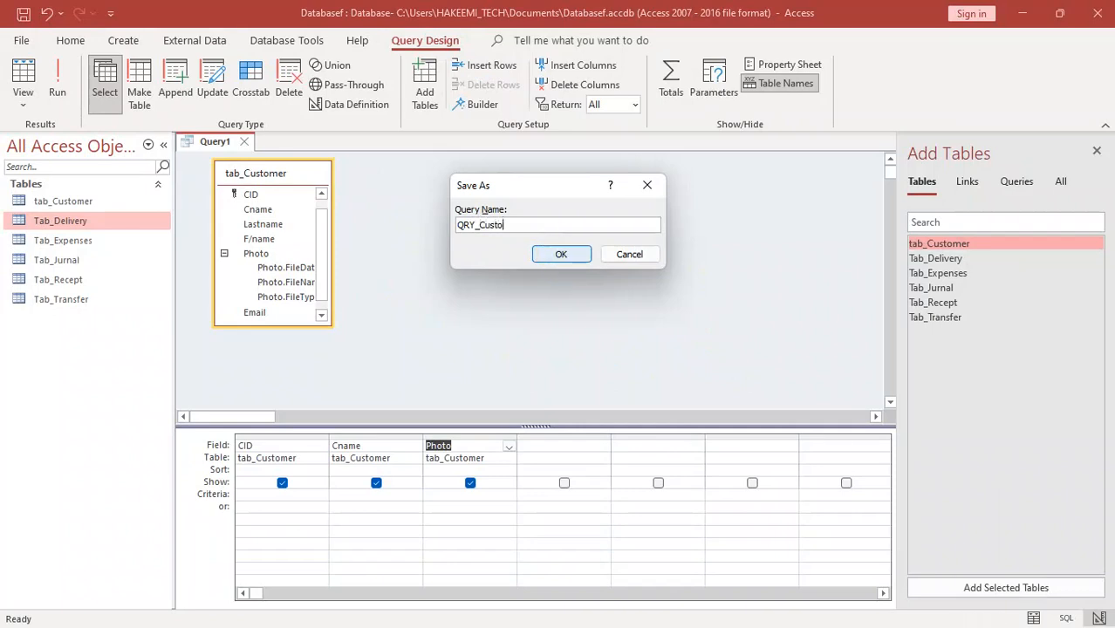
pyautogui.click(560, 255)
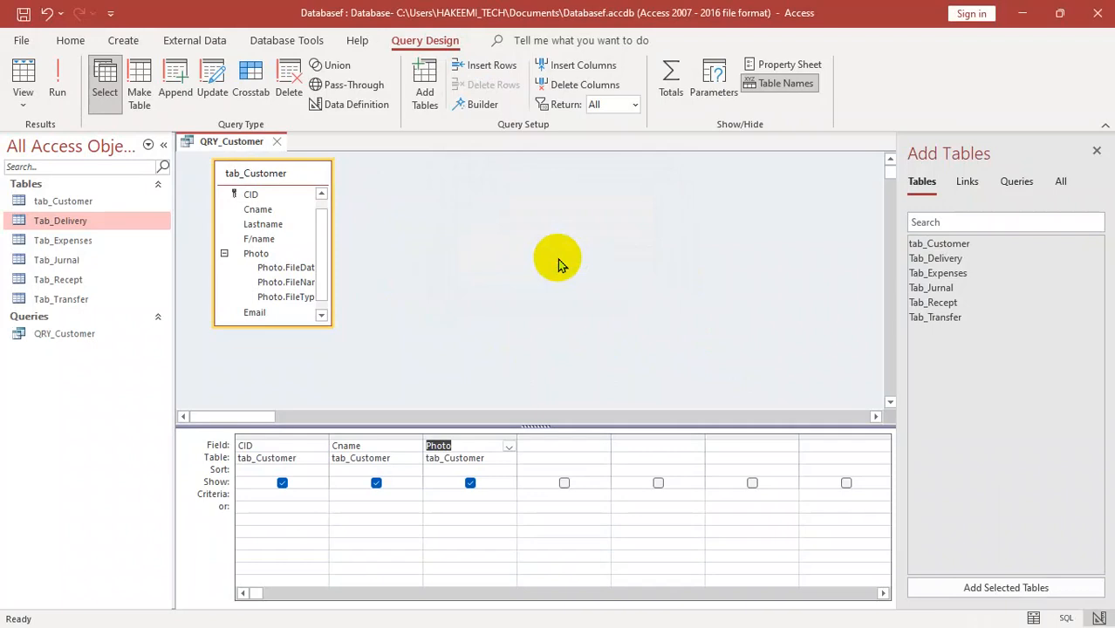
pyautogui.hotkey('ctrl', 'w')
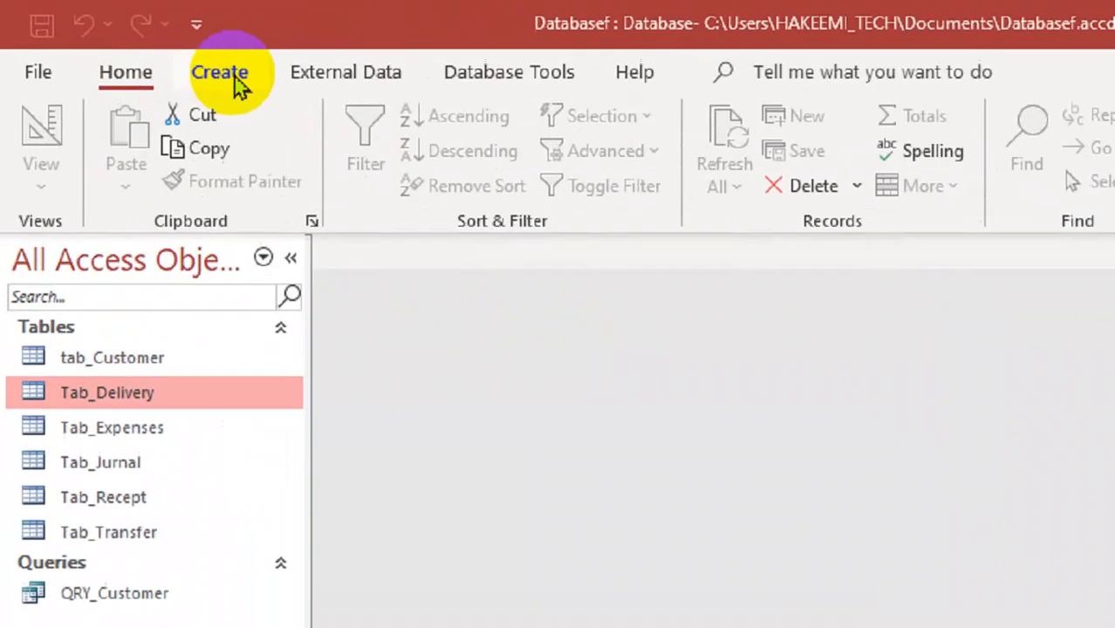
# - Create a new query in design view and add the Tab_Transfer table to it
pyautogui.click(129, 43)
pyautogui.click(262, 85)
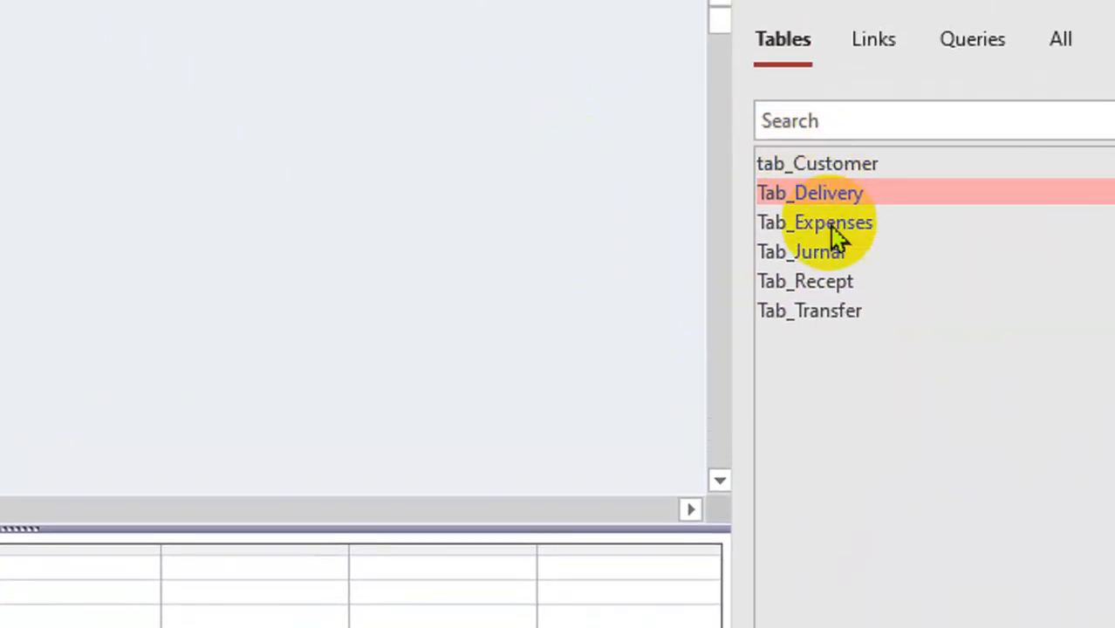
pyautogui.click(815, 312)
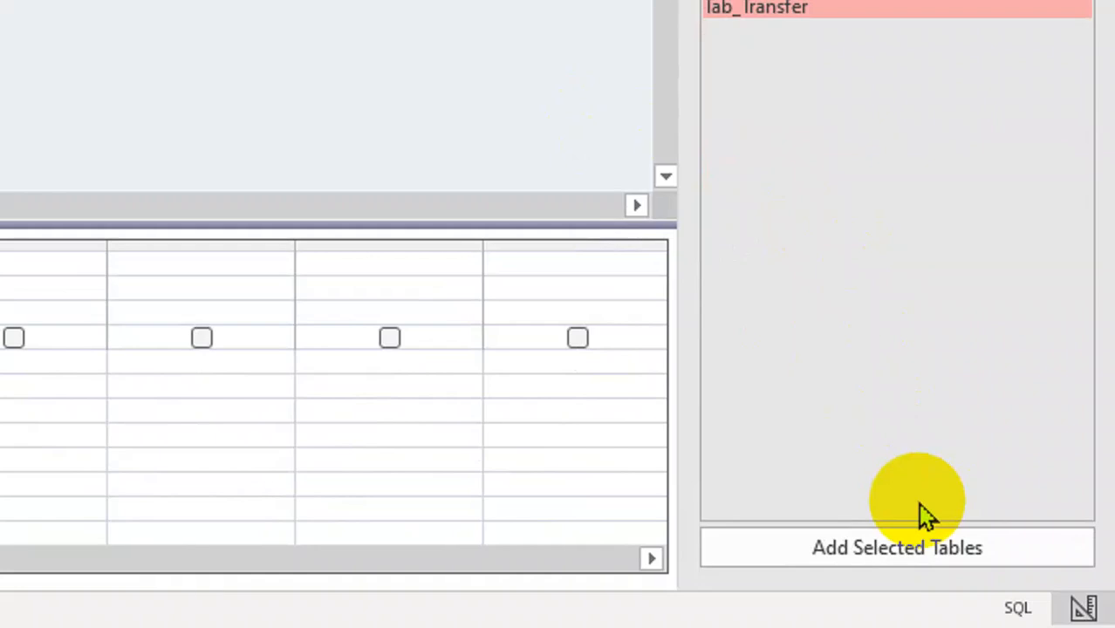
pyautogui.click(888, 549)
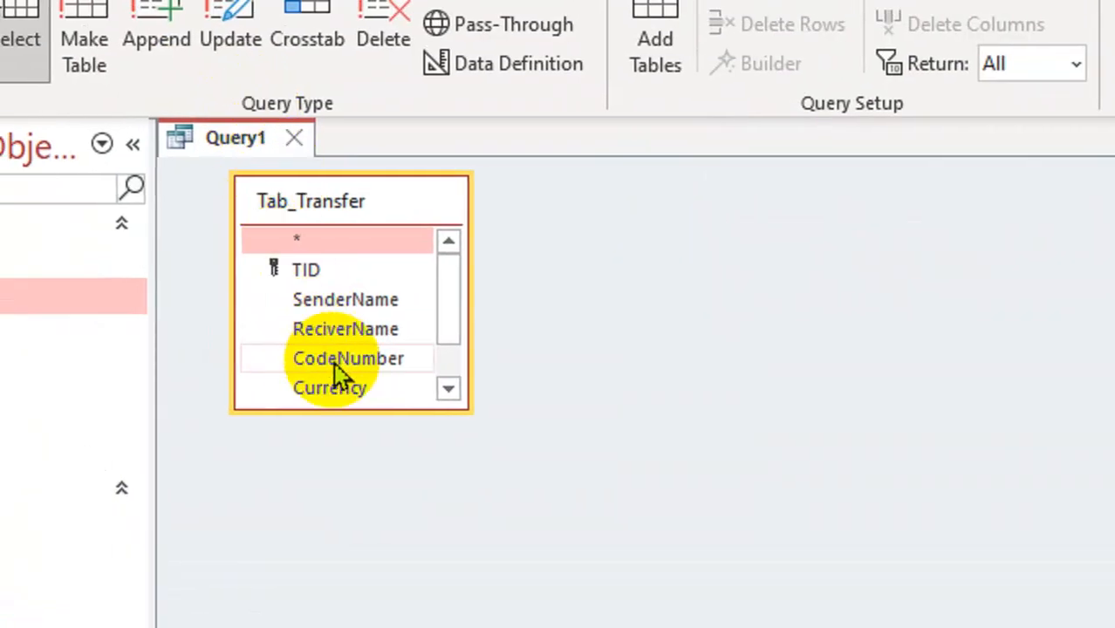
# - Add the SenderName and Amounted fields of Tab_Transfer to the query, then close it, saving it as QRY_Transfer
pyautogui.moveTo(336, 408); pyautogui.dragTo(341, 534)
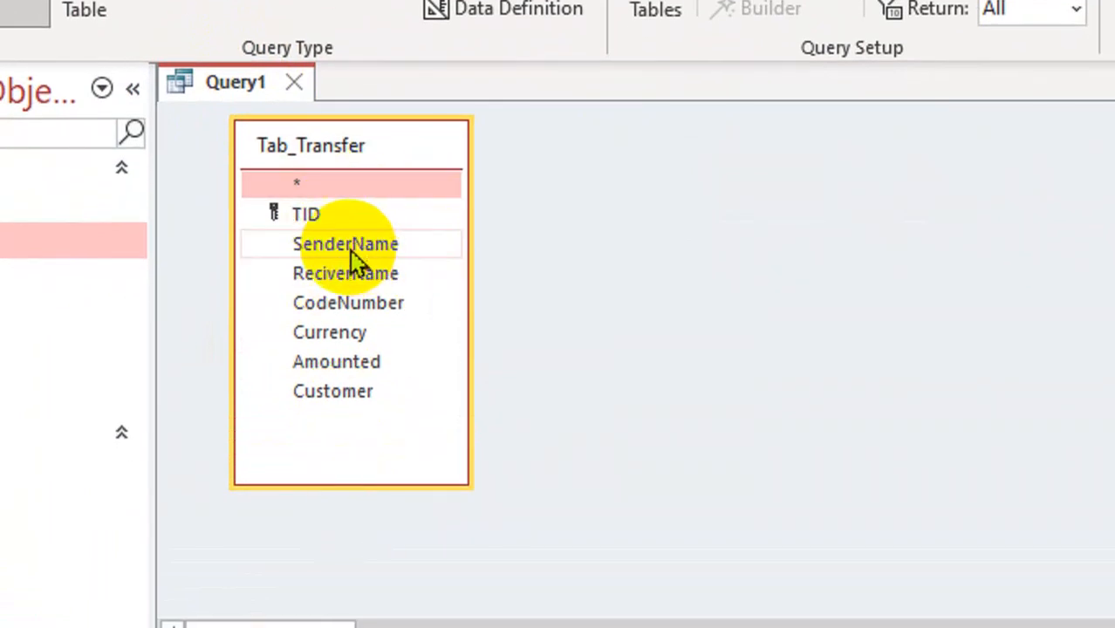
pyautogui.moveTo(346, 244); pyautogui.dragTo(389, 472)
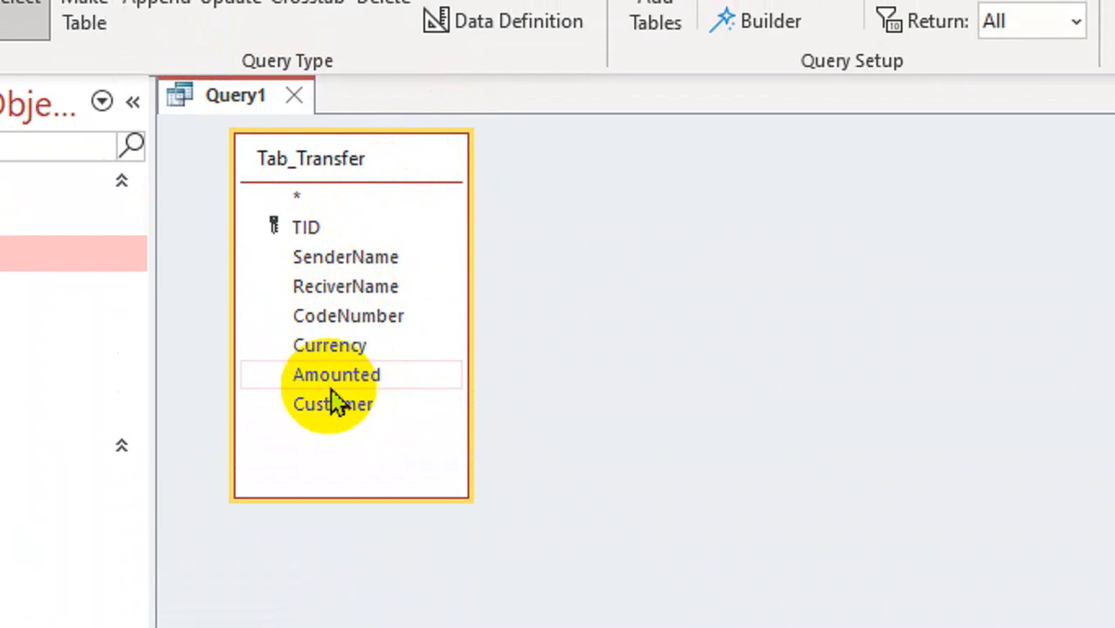
pyautogui.moveTo(337, 375); pyautogui.dragTo(554, 474)
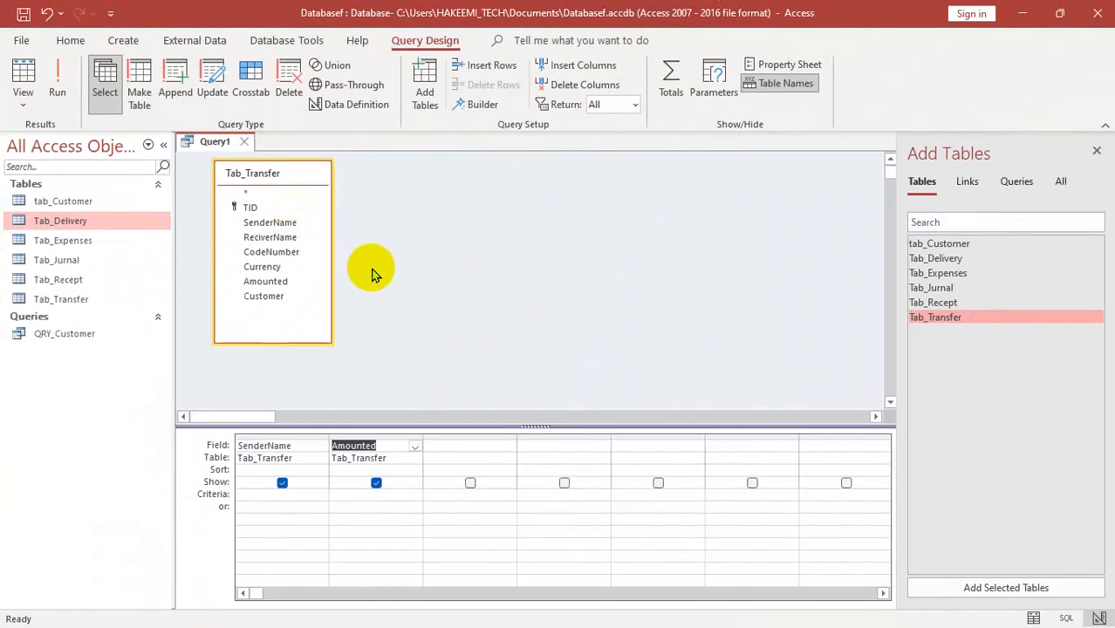
pyautogui.click(498, 369)
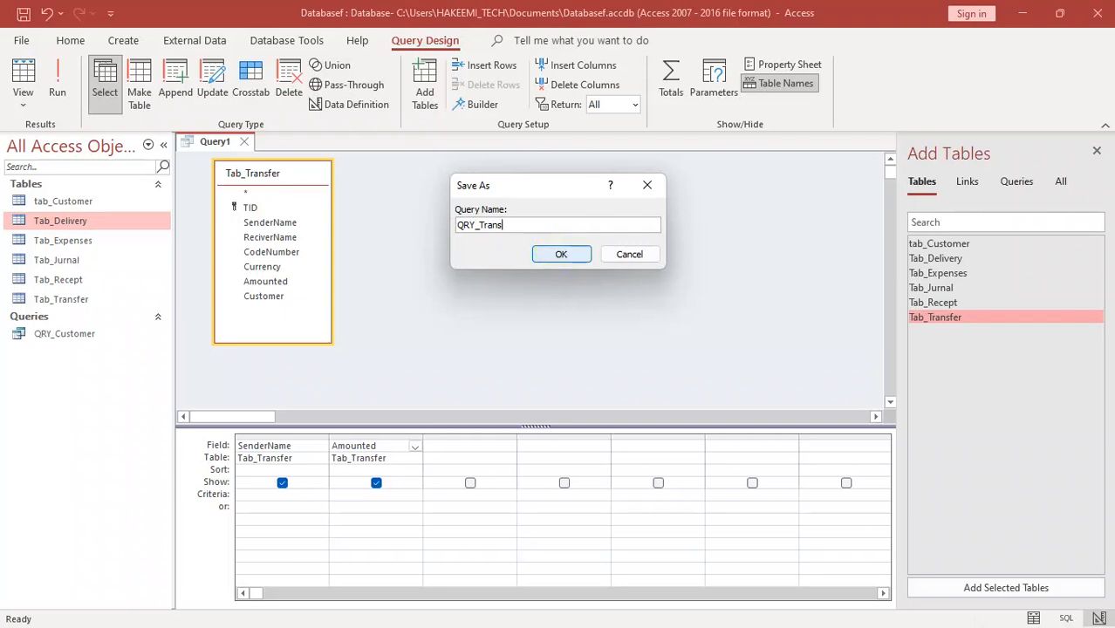
pyautogui.click(550, 254)
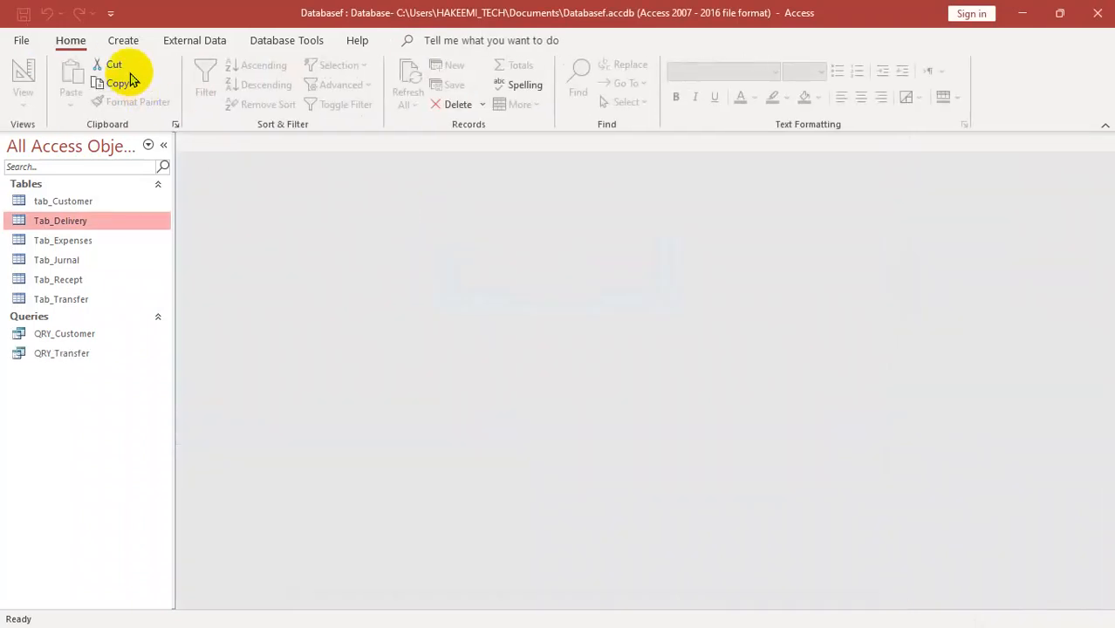
# - Create another query in design view based on the Tab_Recept table
pyautogui.click(124, 41)
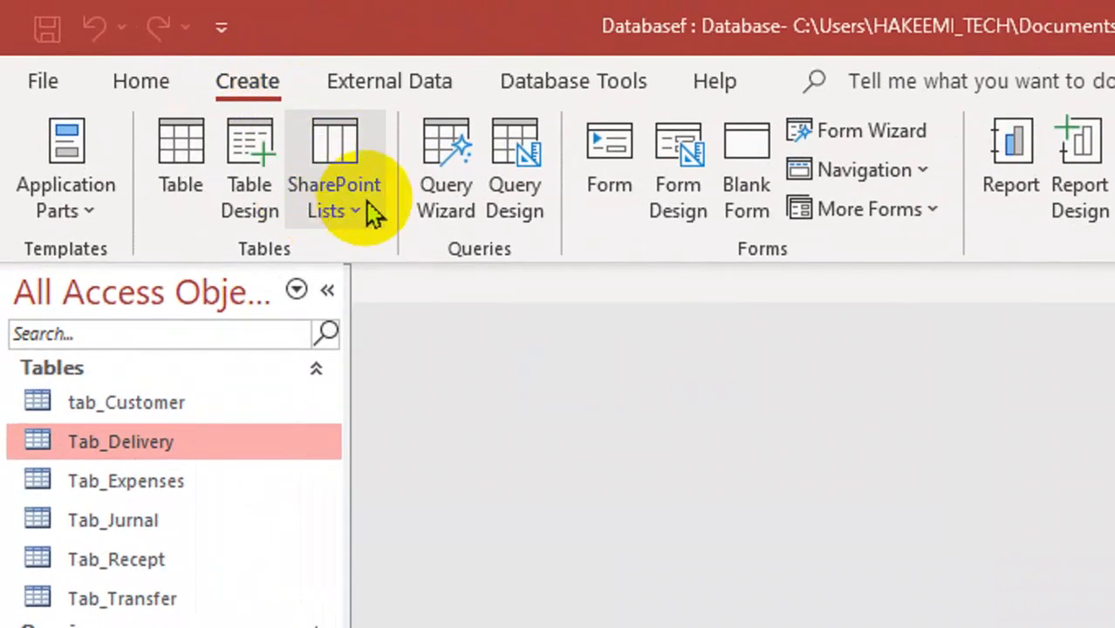
pyautogui.click(556, 208)
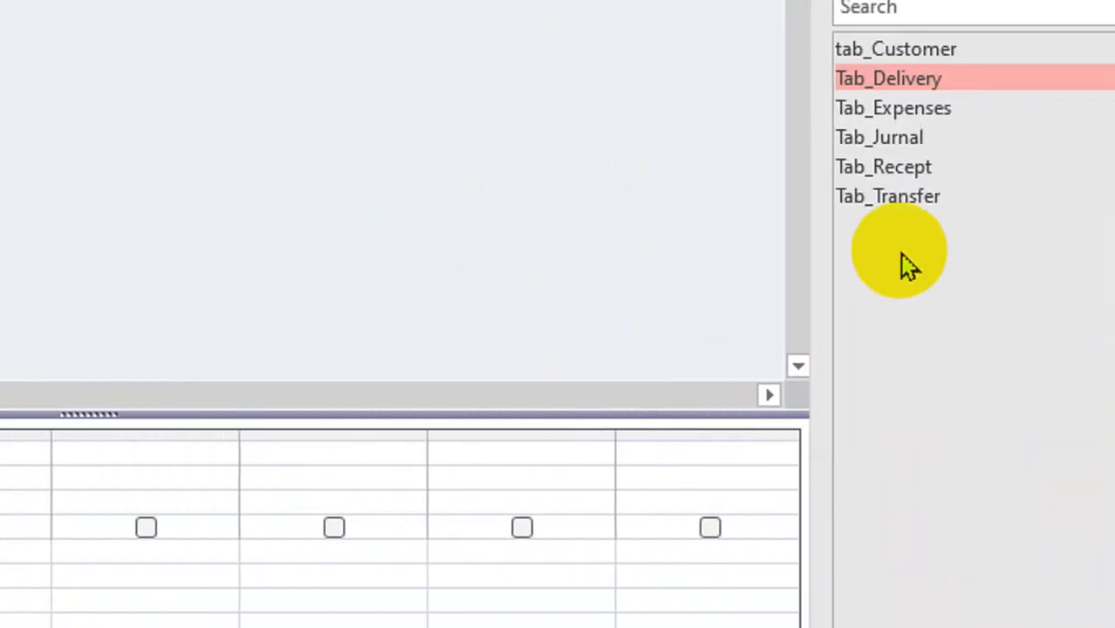
pyautogui.click(829, 168)
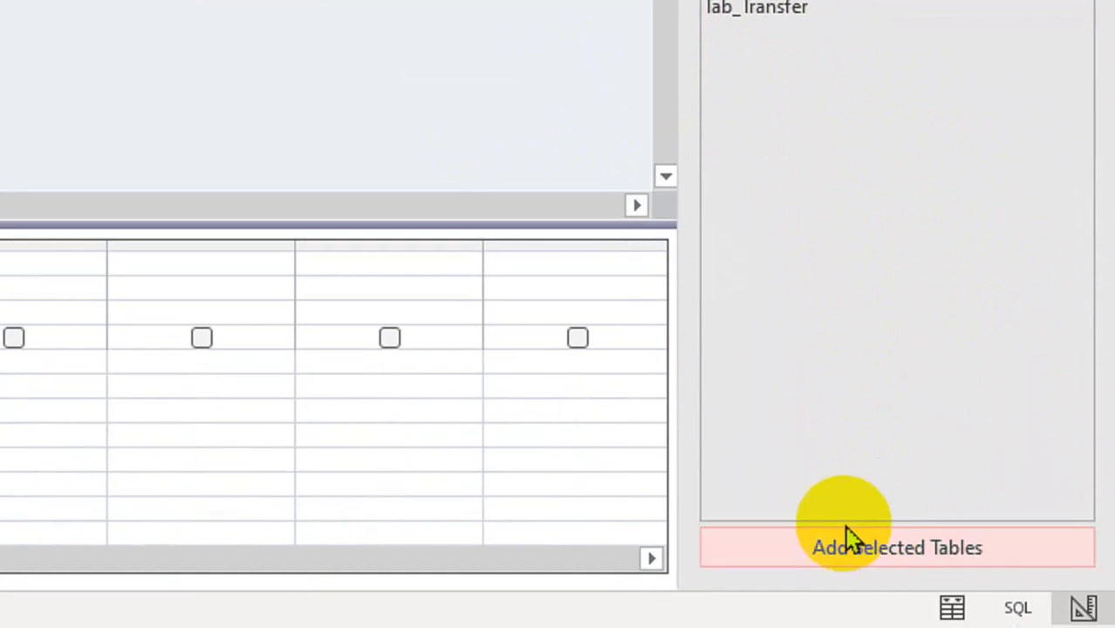
pyautogui.click(848, 534)
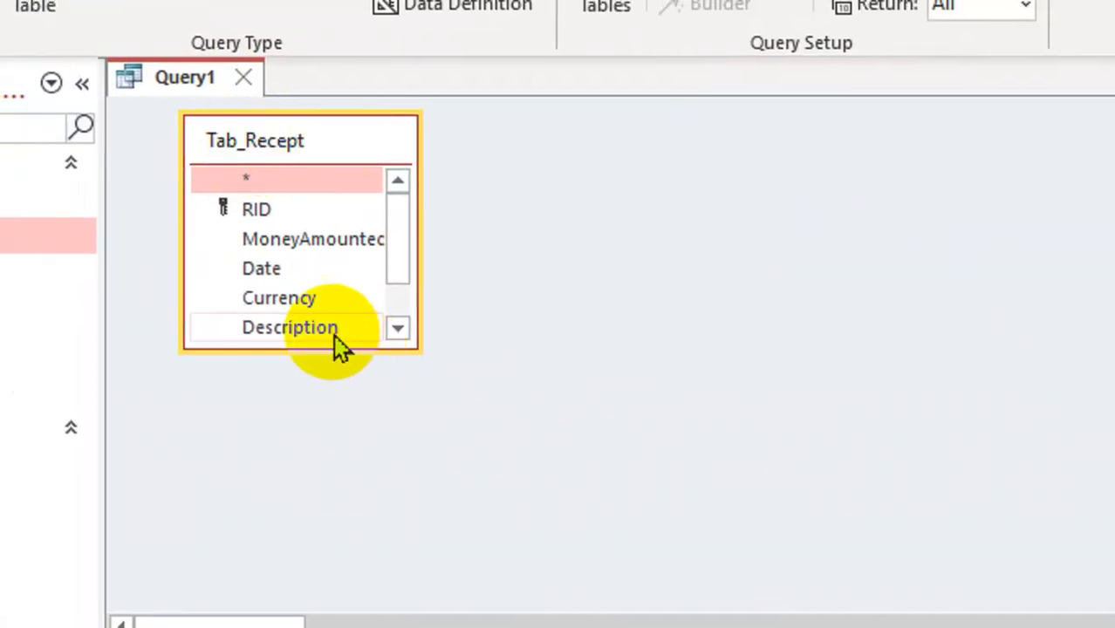
# - Enlarge the Tab_Recept field list and add RID, MoneyAmounted and Currency to the query's design grid
pyautogui.moveTo(336, 347); pyautogui.dragTo(349, 469)
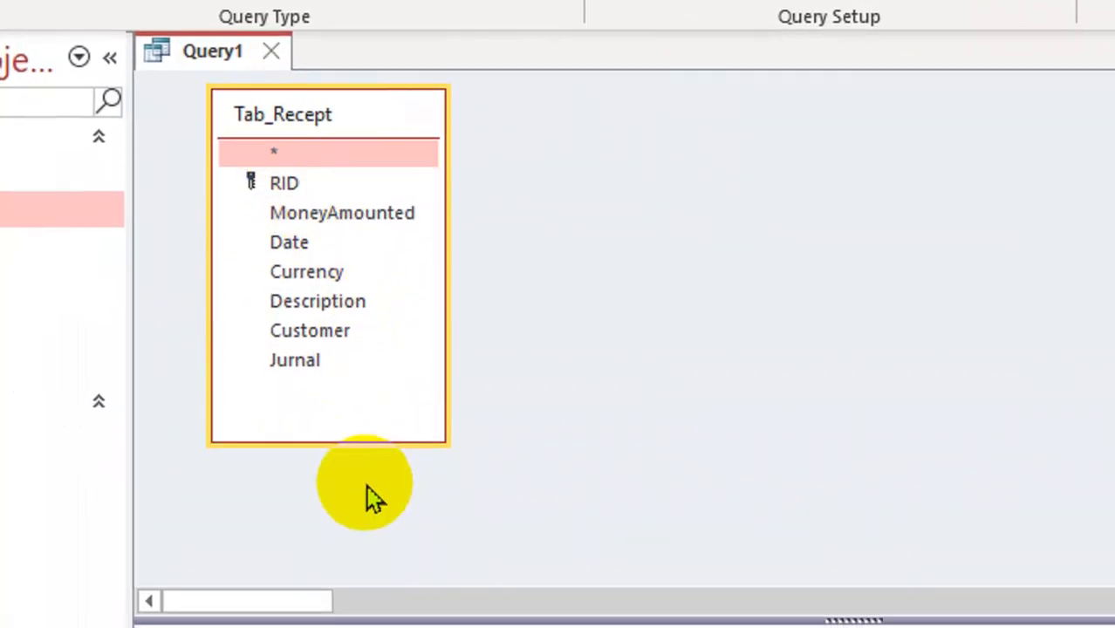
pyautogui.moveTo(293, 188); pyautogui.dragTo(319, 479)
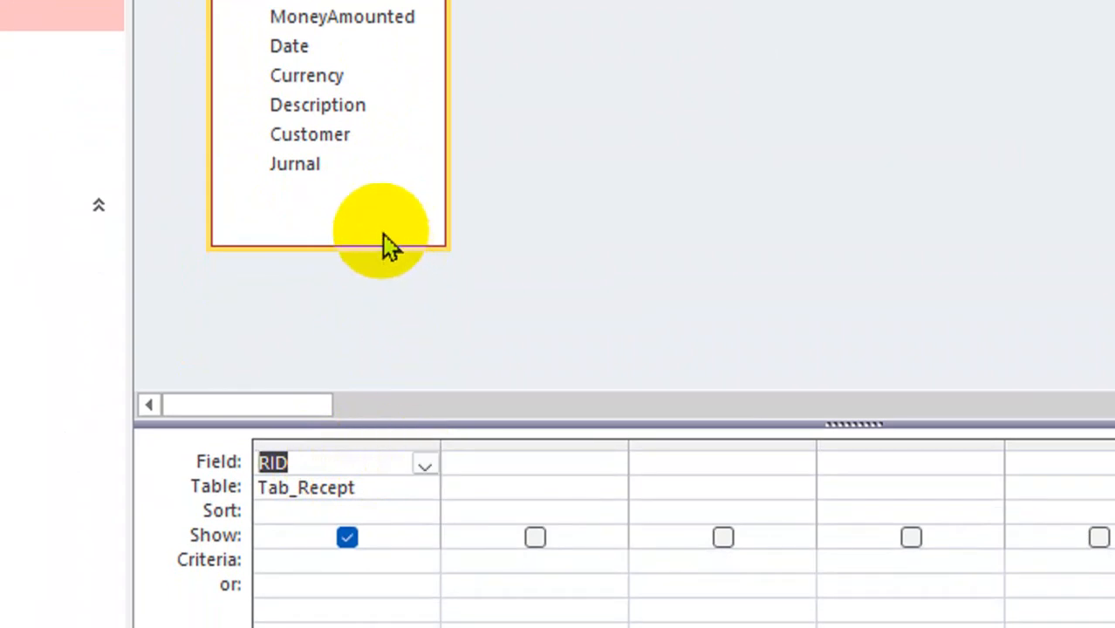
pyautogui.click(345, 18)
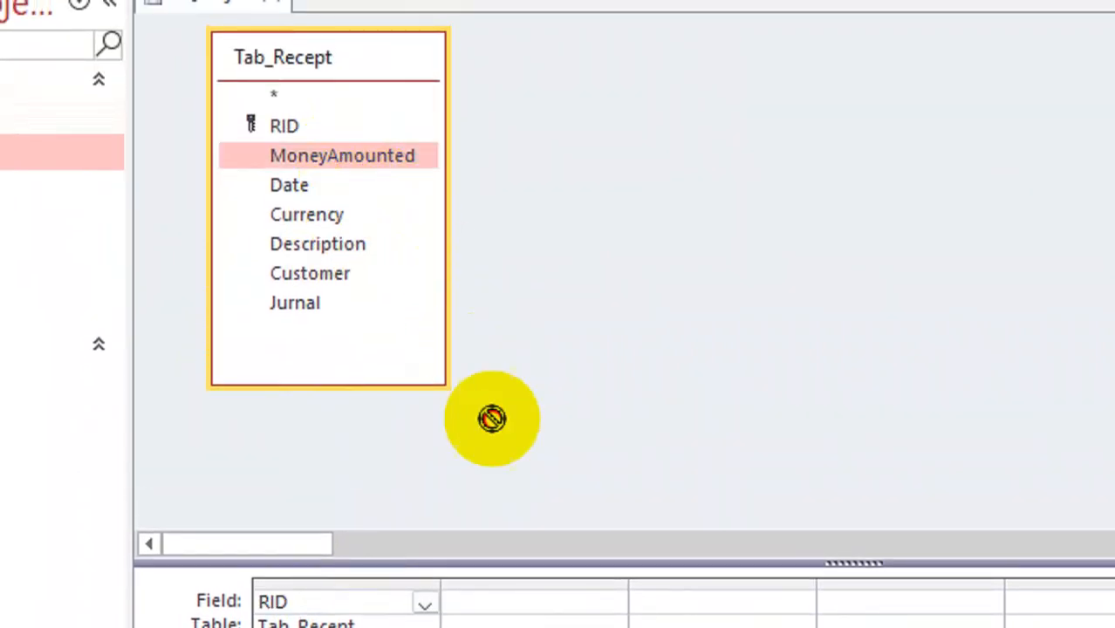
pyautogui.moveTo(491, 418); pyautogui.dragTo(517, 600)
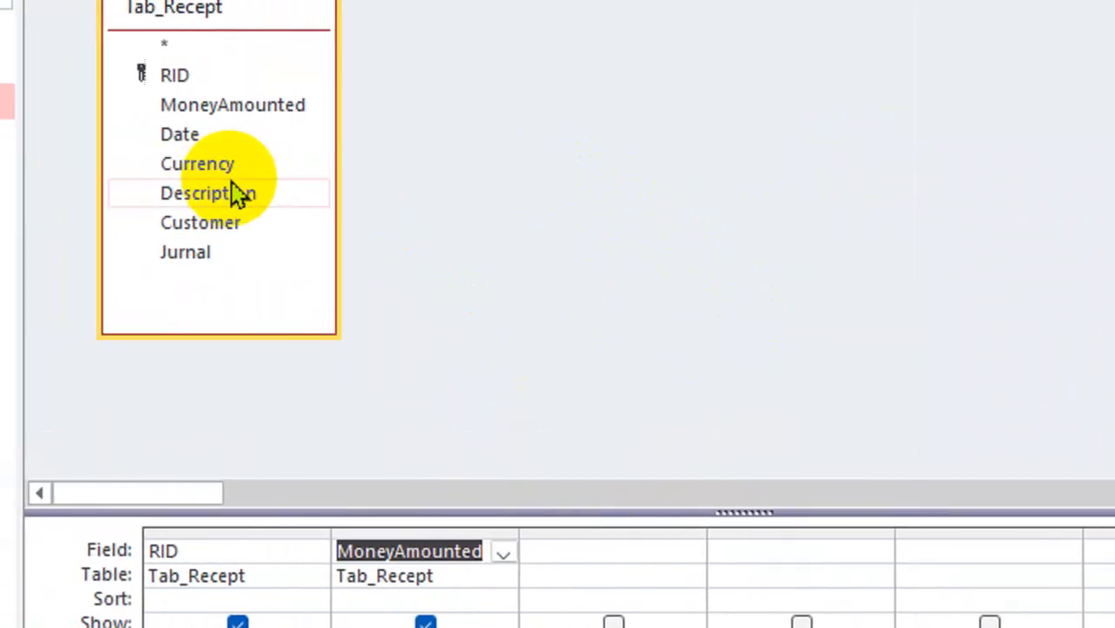
pyautogui.moveTo(197, 168); pyautogui.dragTo(573, 553)
pyautogui.moveTo(657, 510); pyautogui.dragTo(662, 506)
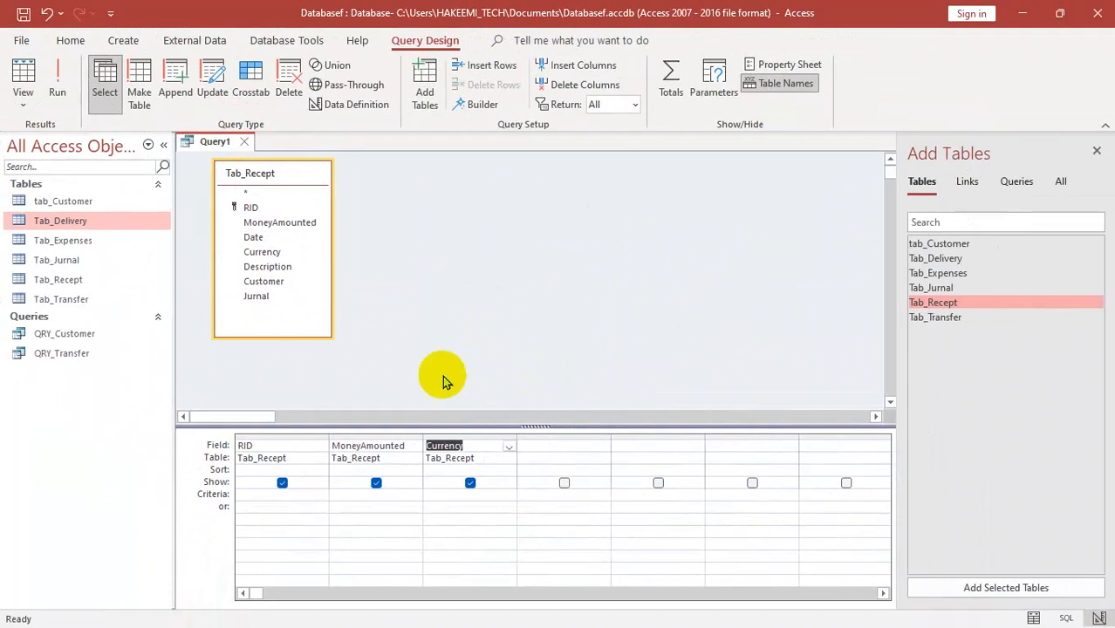
# - Close the Tab_Recept query, saving it under the name QRY_Recipt
pyautogui.hotkey('ctrl', 'w')
pyautogui.click(507, 366)
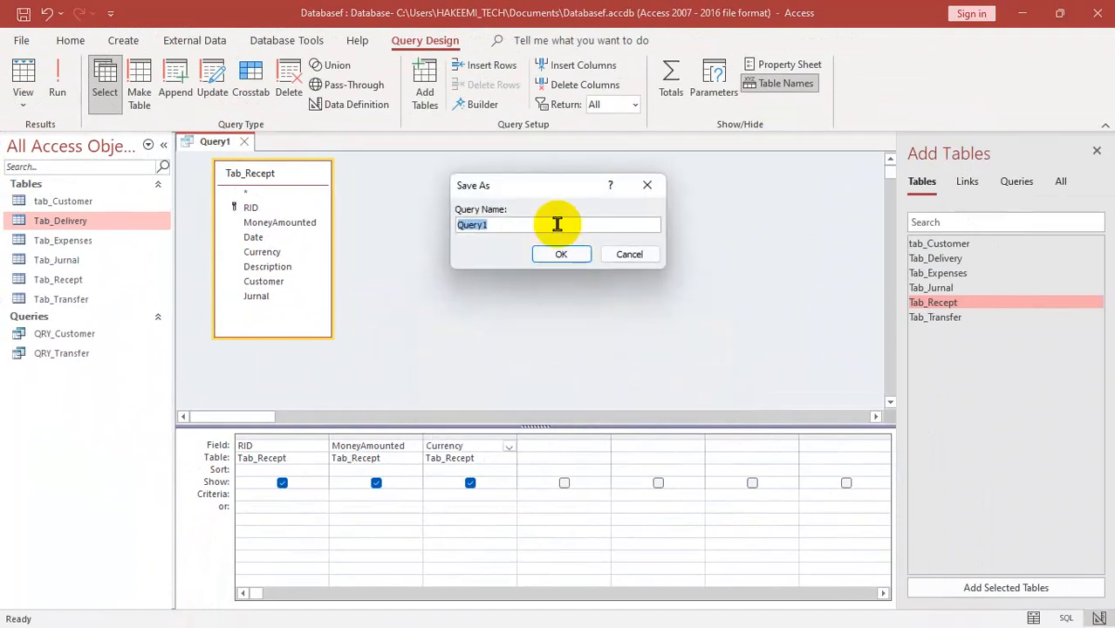
pyautogui.press('capslock')
pyautogui.write('QRY')
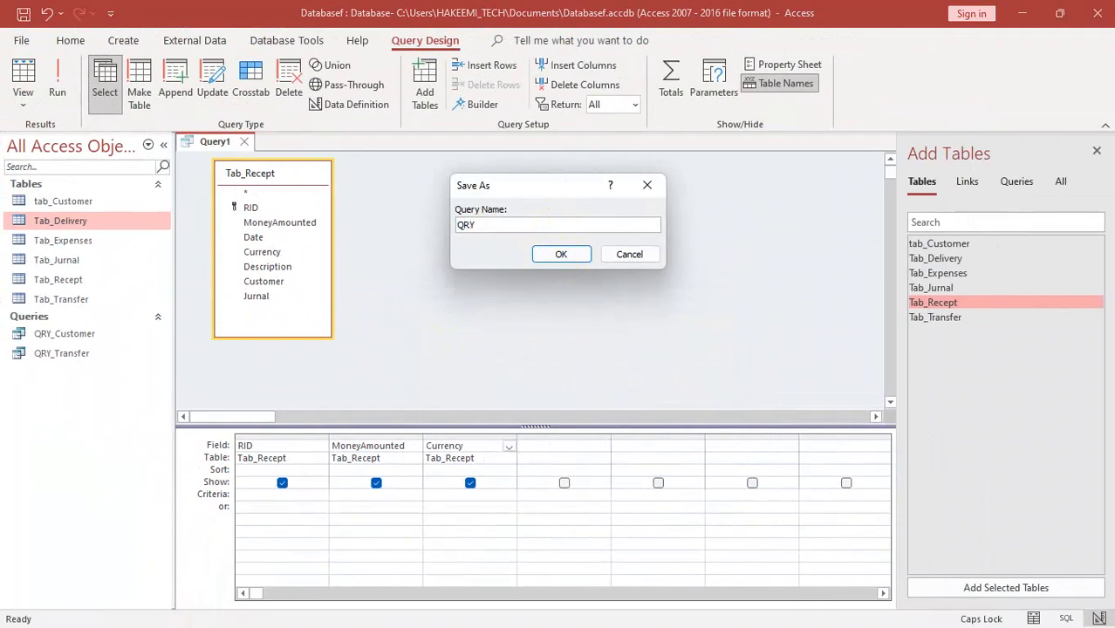
pyautogui.write('_R')
pyautogui.press('BackSpace')
pyautogui.write('ecipt')
pyautogui.click(562, 255)
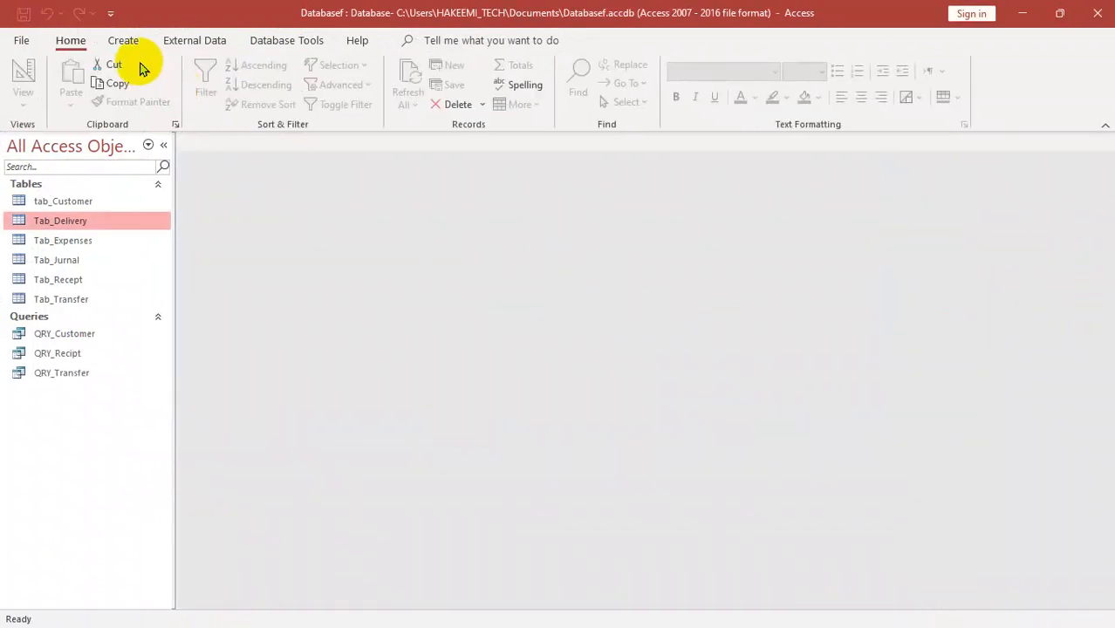
# - Create a new query in design view and add the Tab_Delivery table to it
pyautogui.click(123, 40)
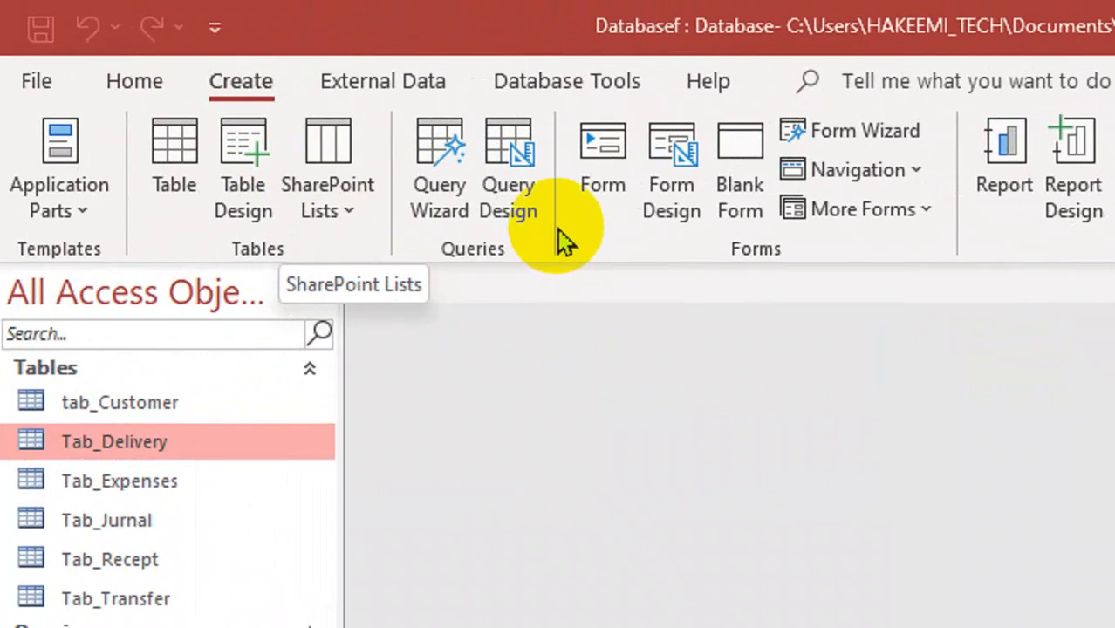
pyautogui.click(257, 87)
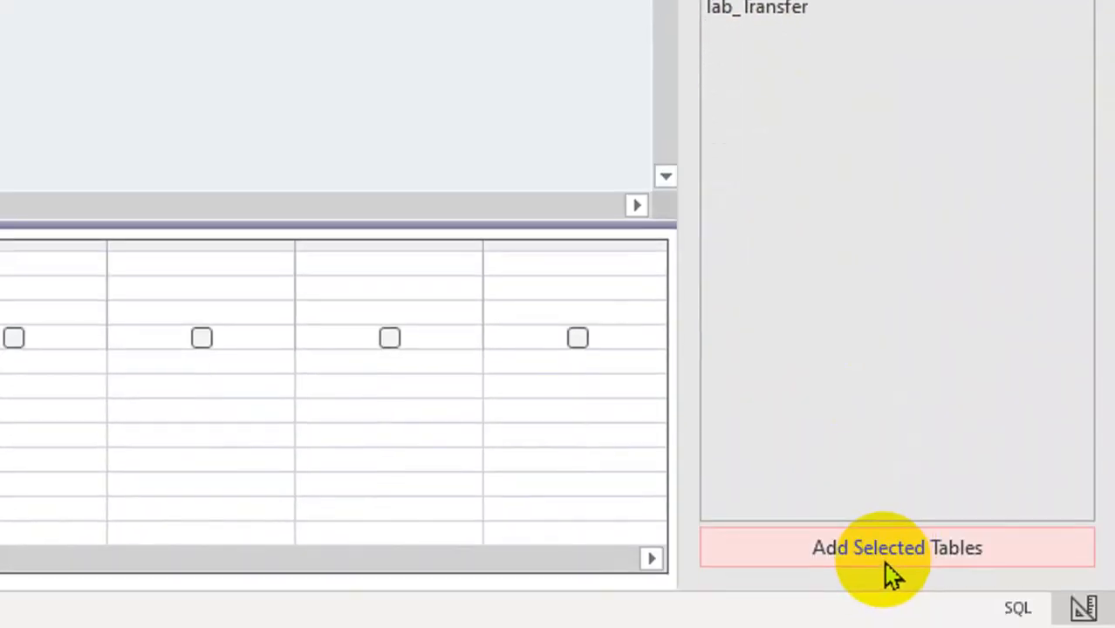
pyautogui.click(891, 575)
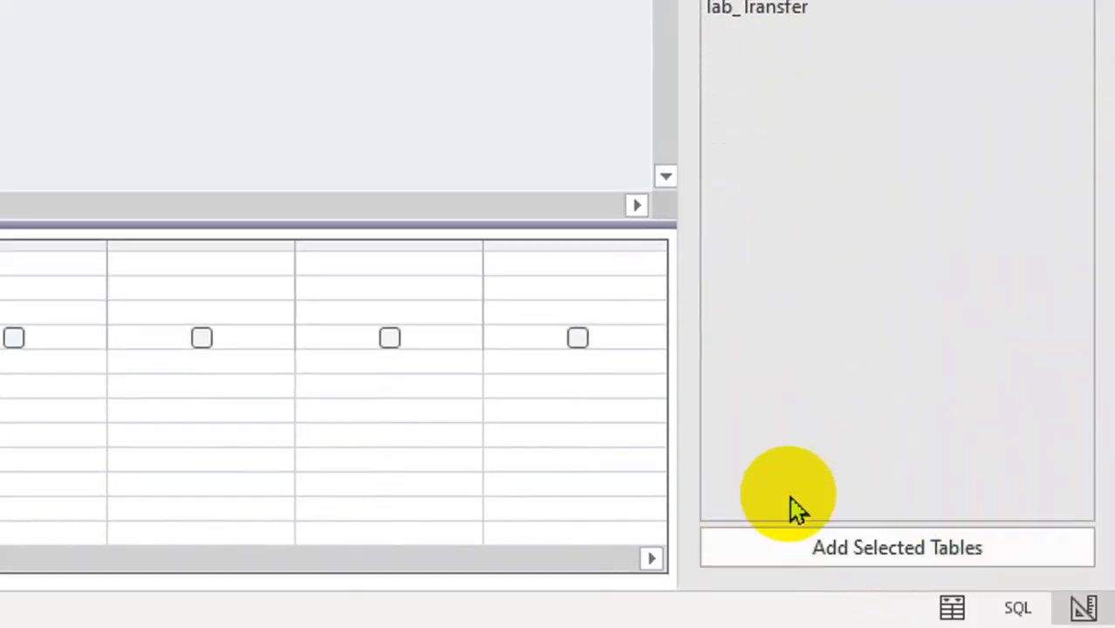
# - Enlarge the Tab_Delivery field list and add the DID and Discription fields to the query's design grid
pyautogui.moveTo(363, 356); pyautogui.dragTo(389, 499)
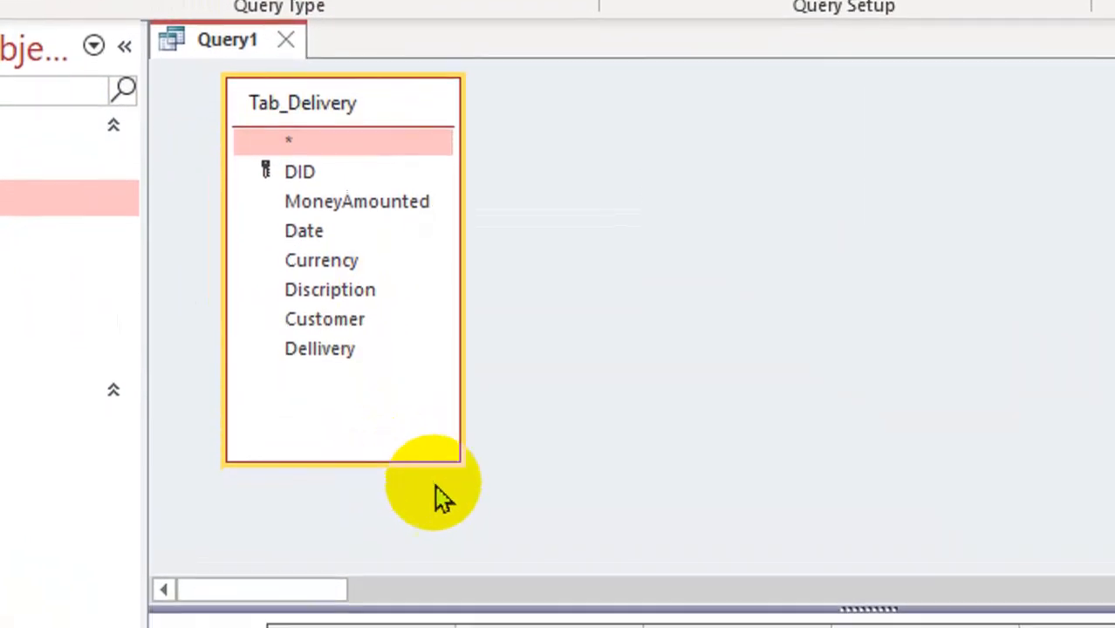
pyautogui.moveTo(319, 12); pyautogui.dragTo(404, 489)
pyautogui.moveTo(403, 529); pyautogui.dragTo(388, 526)
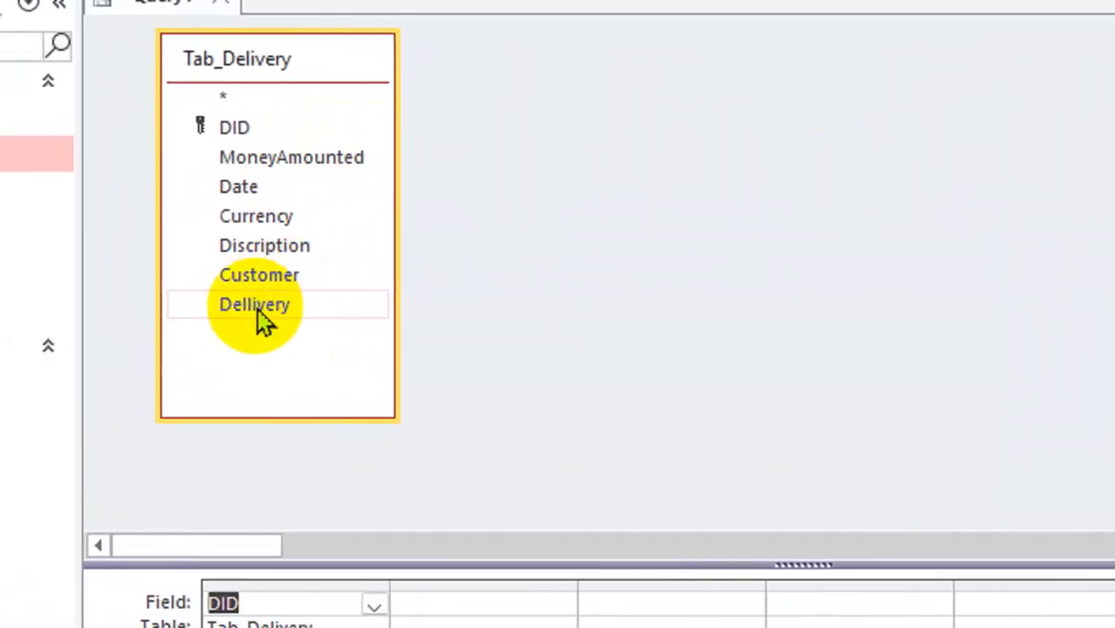
pyautogui.moveTo(259, 247); pyautogui.dragTo(498, 599)
pyautogui.moveTo(520, 479); pyautogui.dragTo(521, 475)
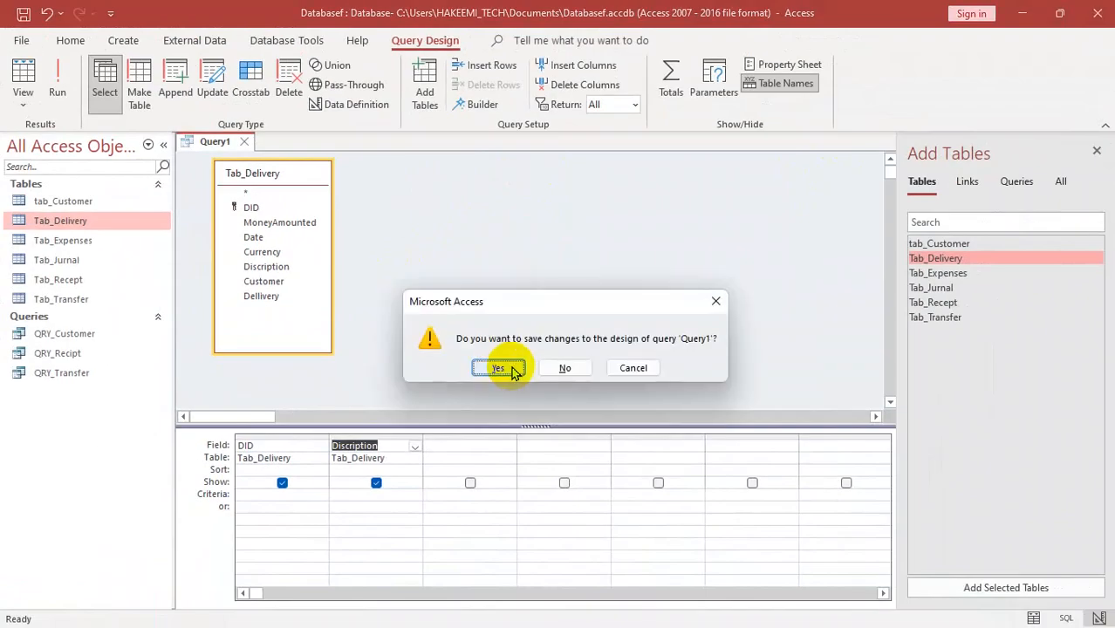
# - Save the Tab_Delivery query under the name QRY_Dellivery while closing it
pyautogui.click(506, 367)
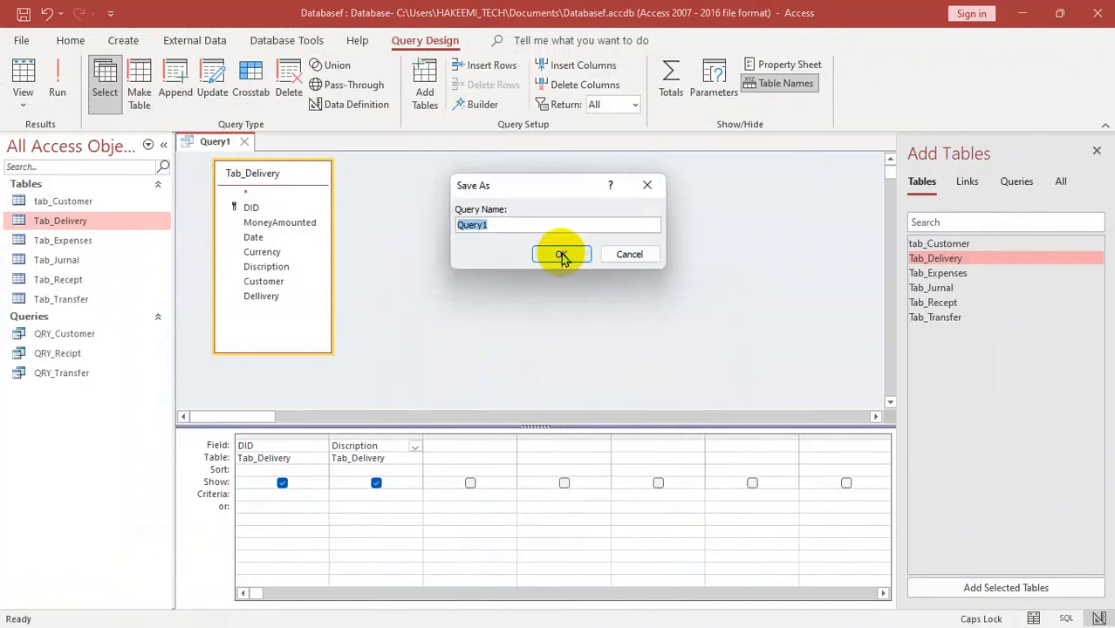
pyautogui.write('QRY')
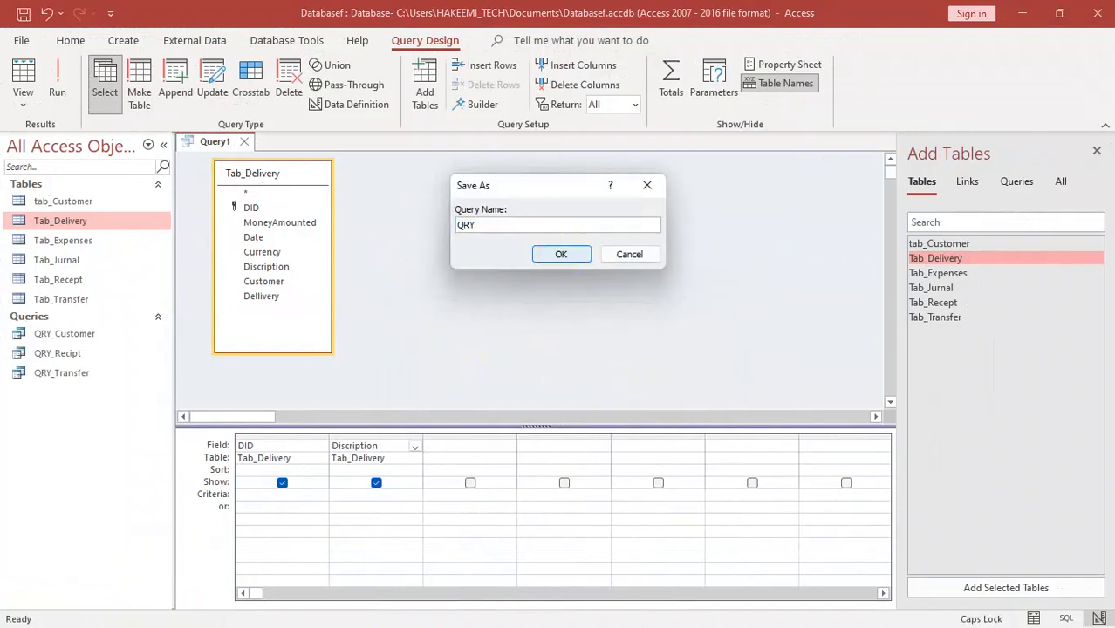
pyautogui.write('_')
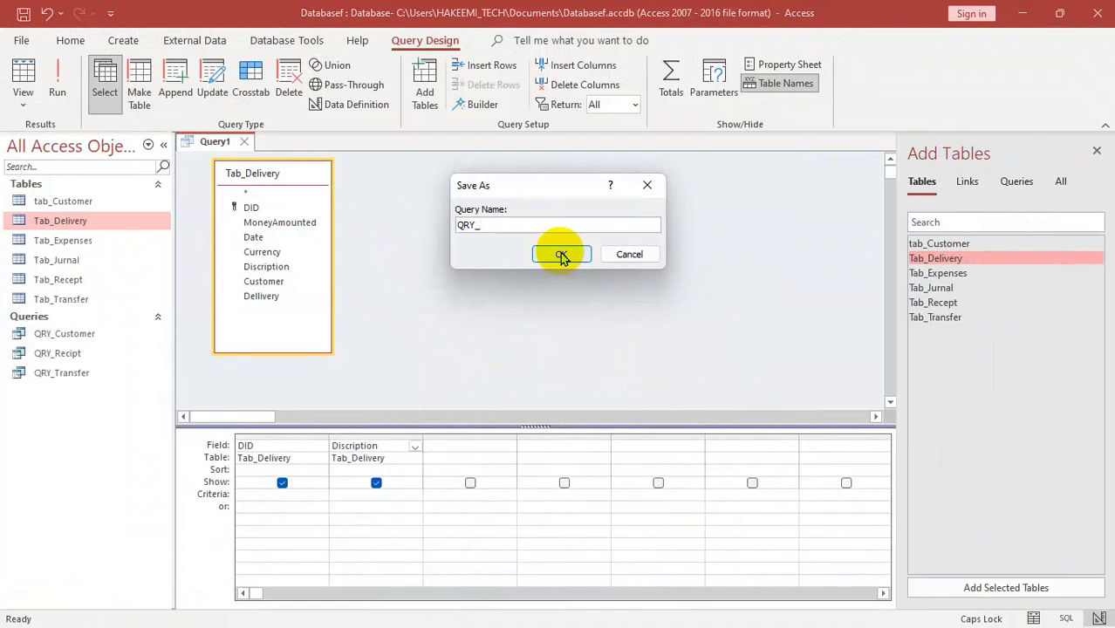
pyautogui.press('capslock')
pyautogui.write('d')
pyautogui.press('BackSpace')
pyautogui.write('D')
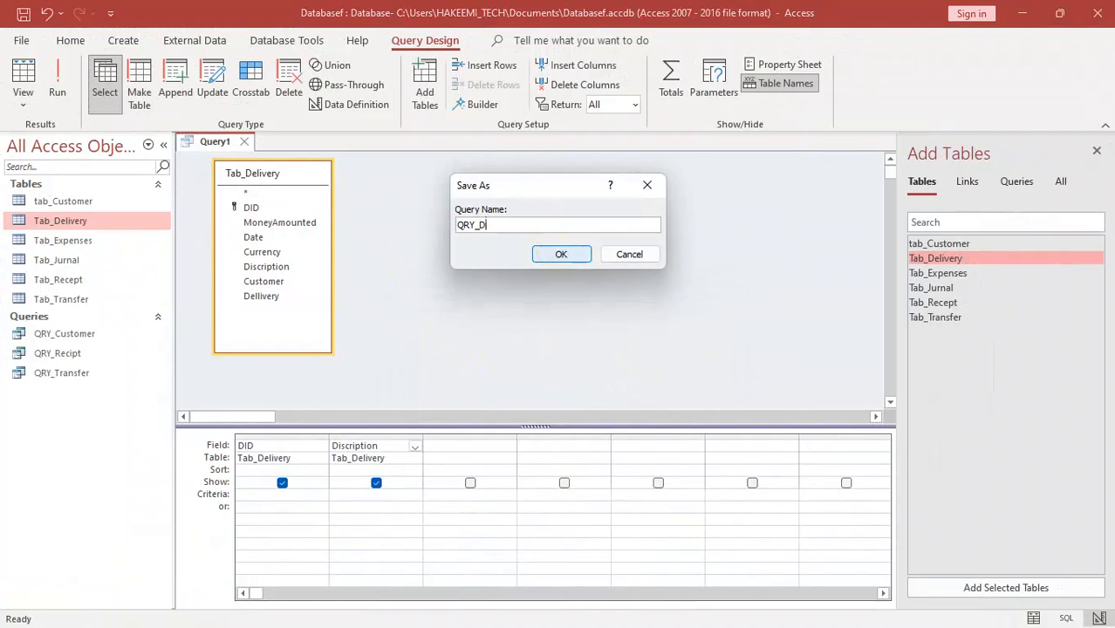
pyautogui.write('ellicer')
pyautogui.write('y')
pyautogui.click(561, 254)
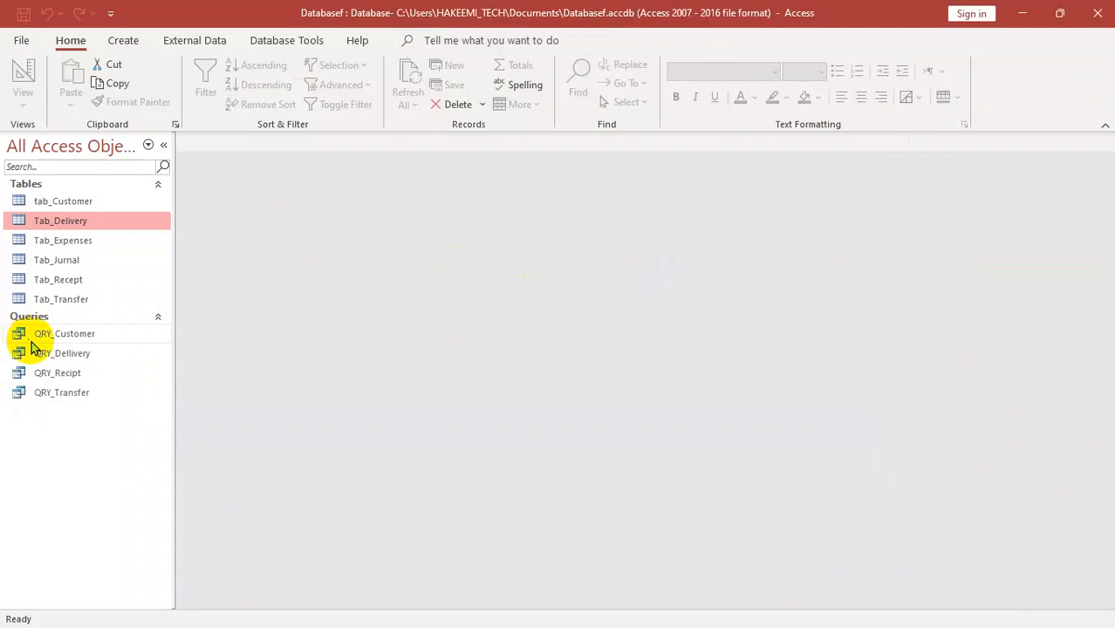
# - Open the QRY_Customer query and enter the customer's name in the Cname field of the first record
pyautogui.doubleClick(70, 336)
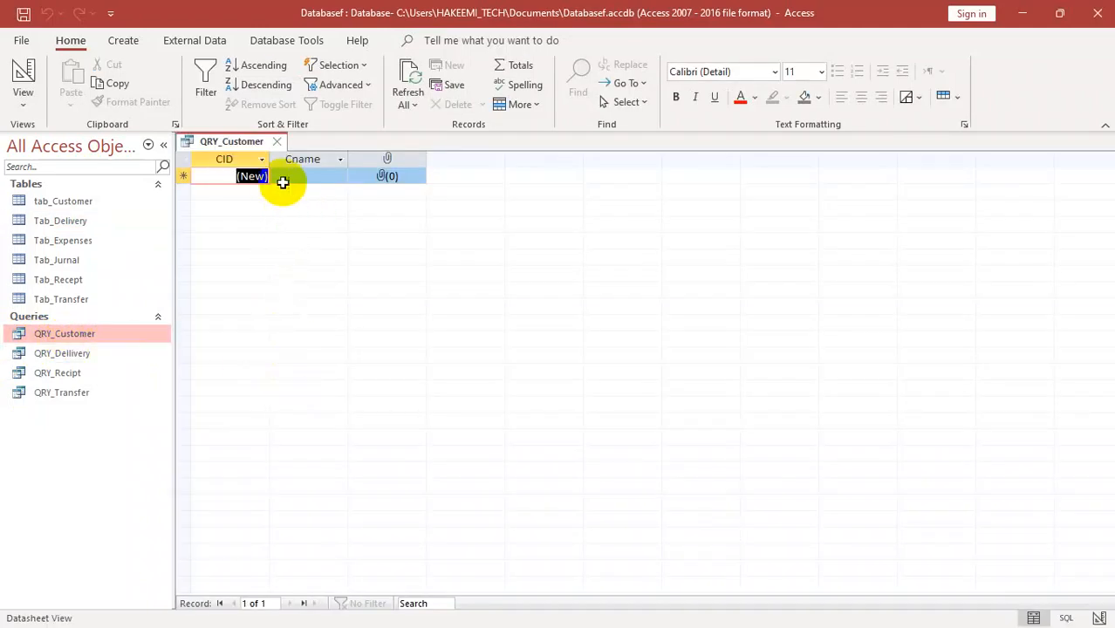
pyautogui.press('Tab')
pyautogui.write('kha')
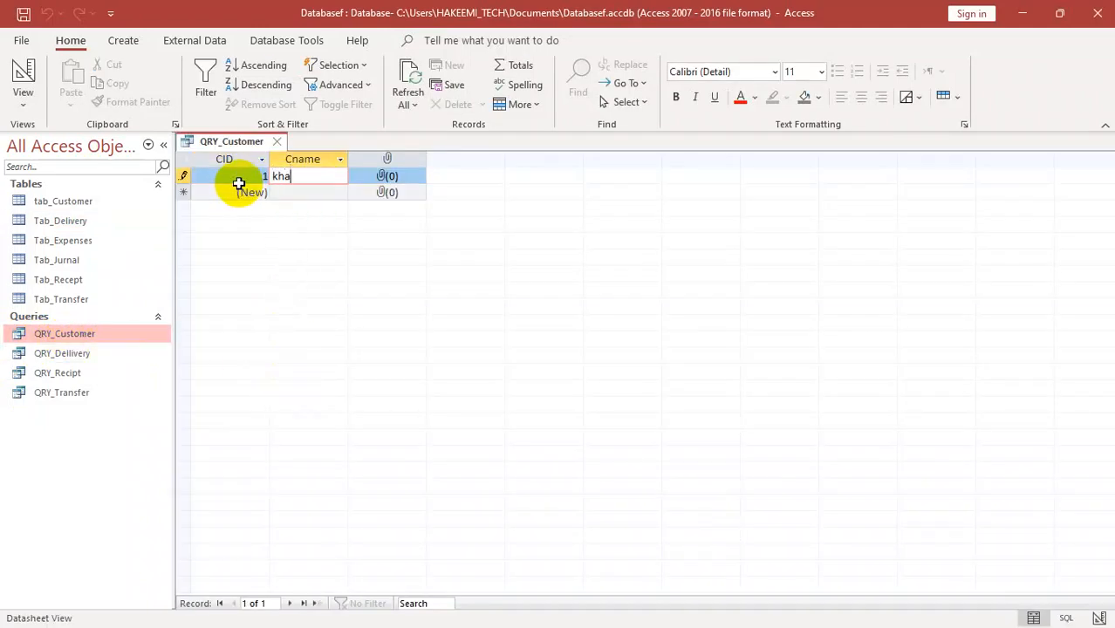
pyautogui.press('Tab')
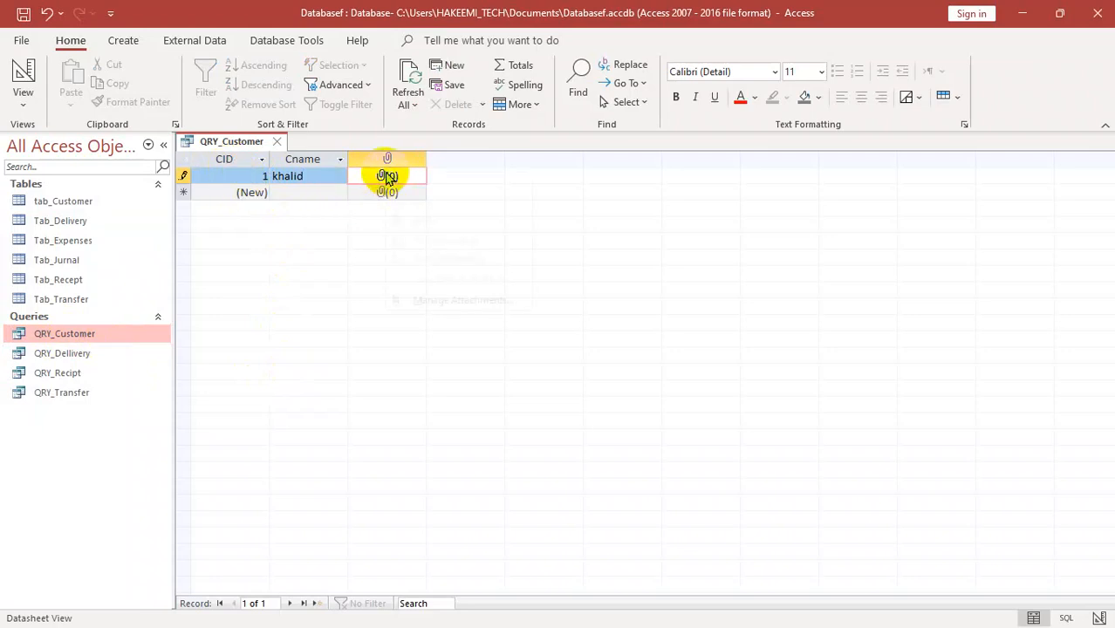
# - Attach the image 14 - Copy.png from the Desktop folder to the first customer record
pyautogui.click(434, 300)
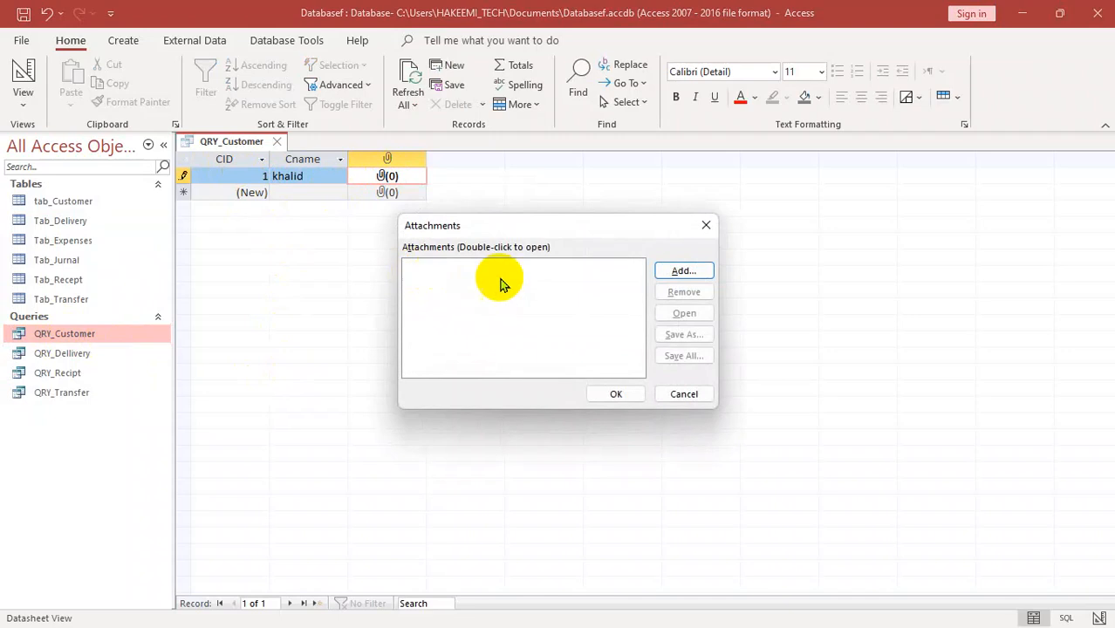
pyautogui.click(671, 272)
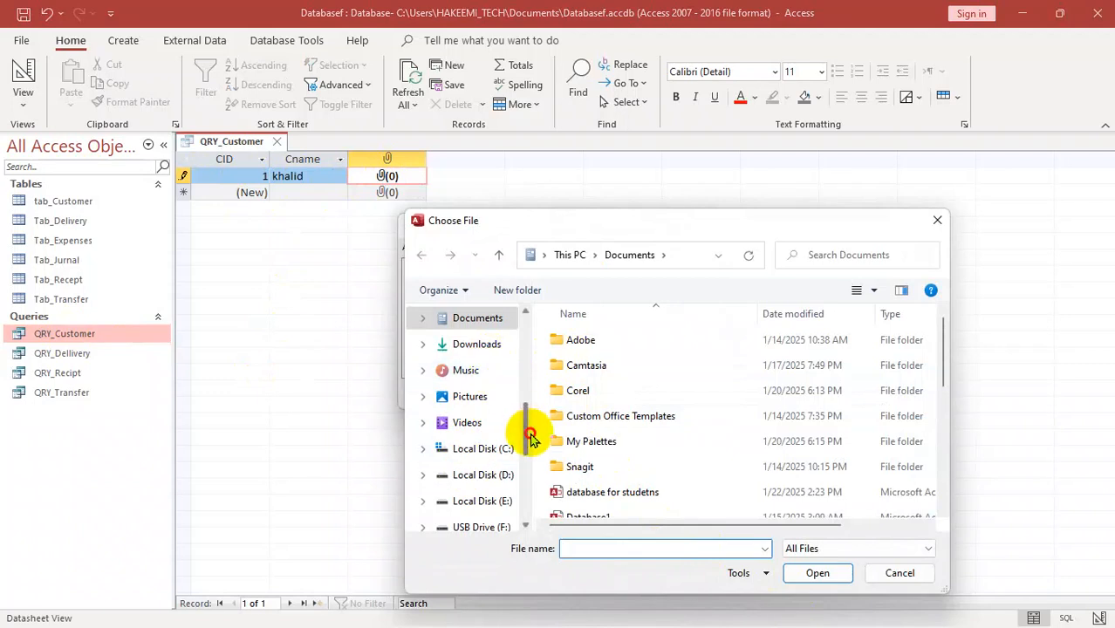
pyautogui.moveTo(530, 436); pyautogui.dragTo(516, 368)
pyautogui.click(460, 468)
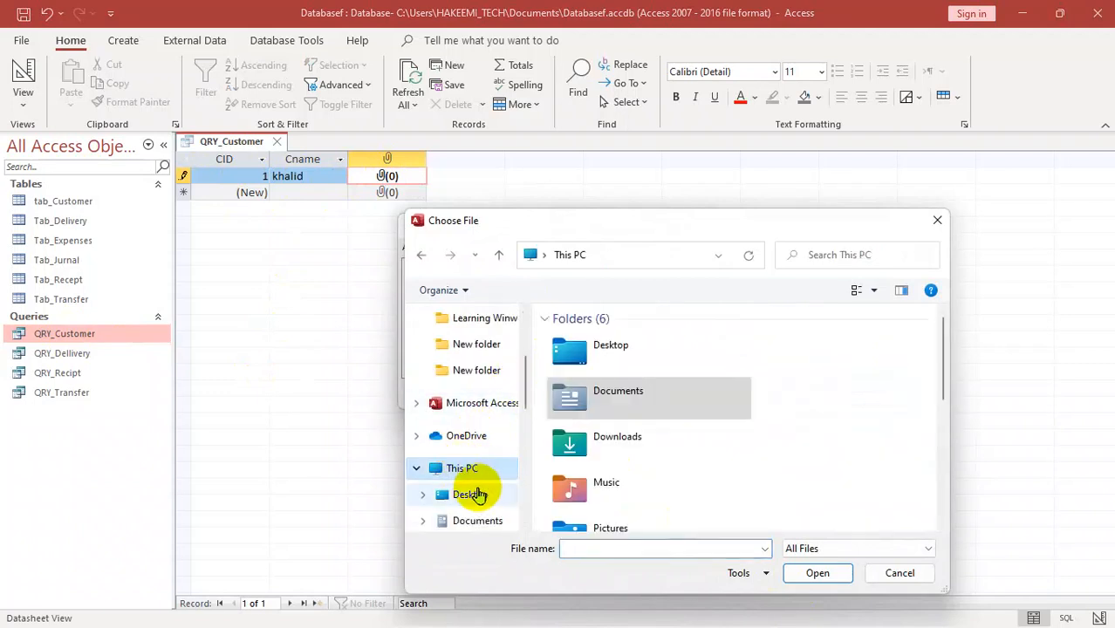
pyautogui.click(471, 495)
pyautogui.doubleClick(741, 353)
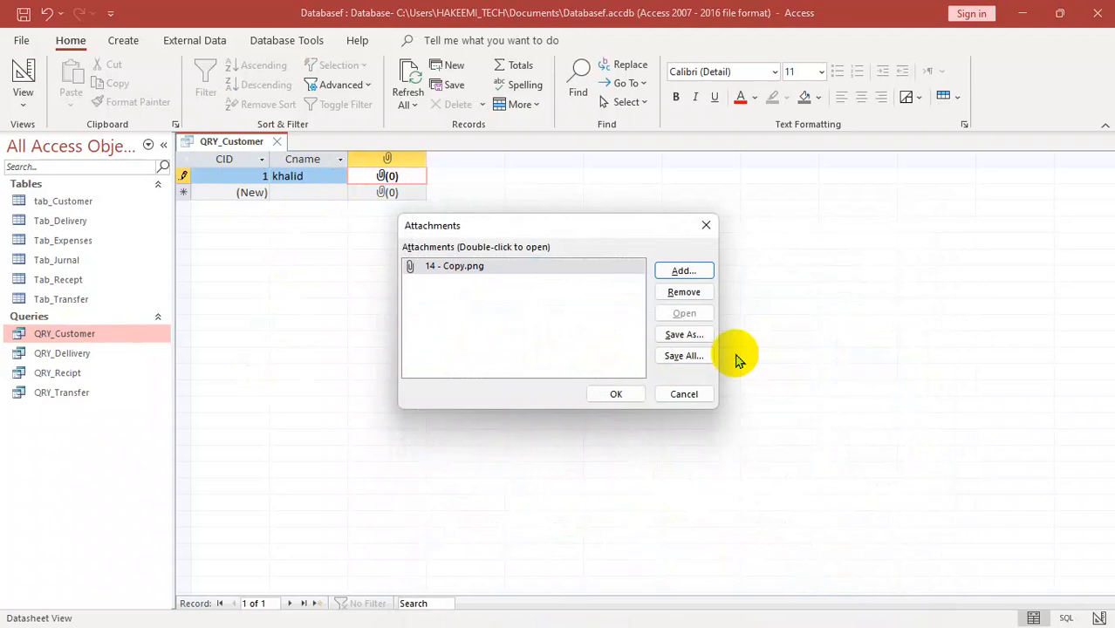
pyautogui.click(615, 392)
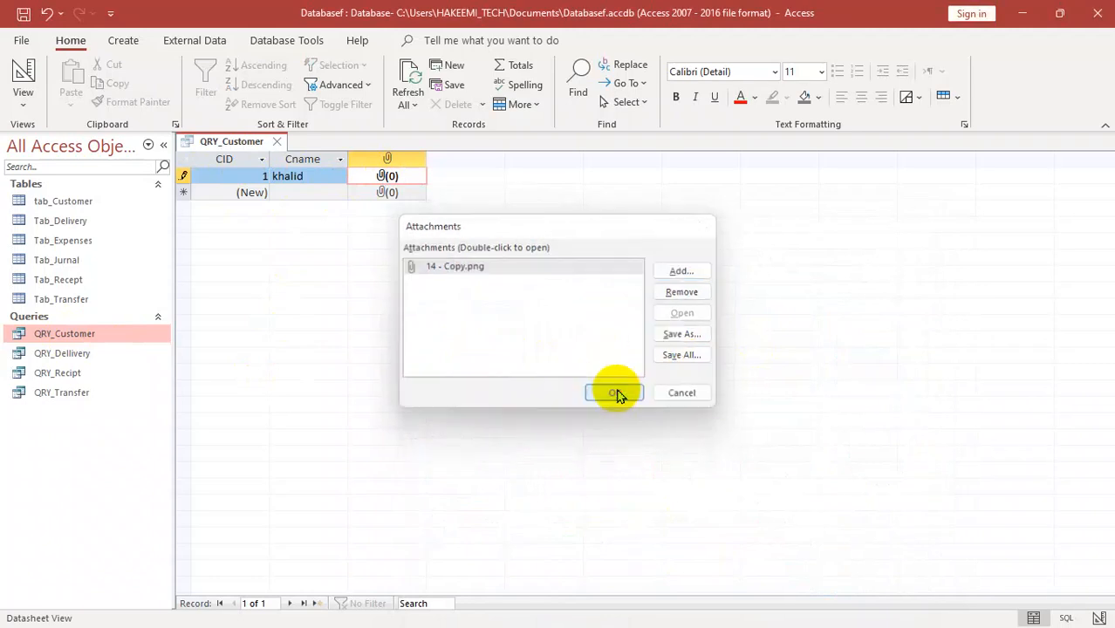
# - Add a second customer record with the customer's name and attach the Desktop image 02 to it
pyautogui.click(295, 193)
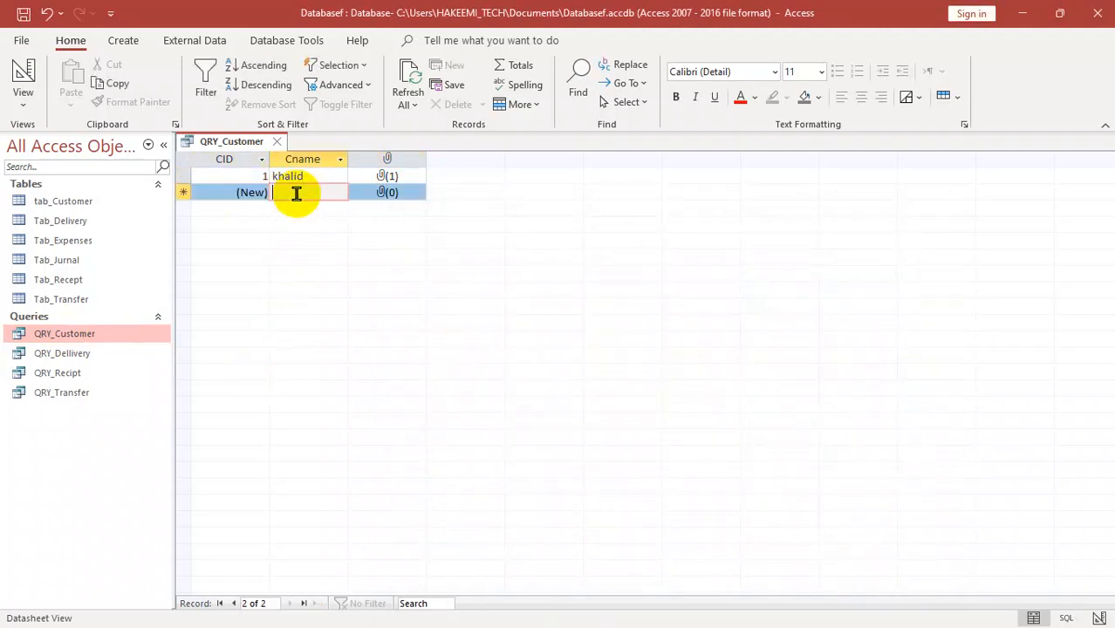
pyautogui.write('wakil')
pyautogui.press('Tab')
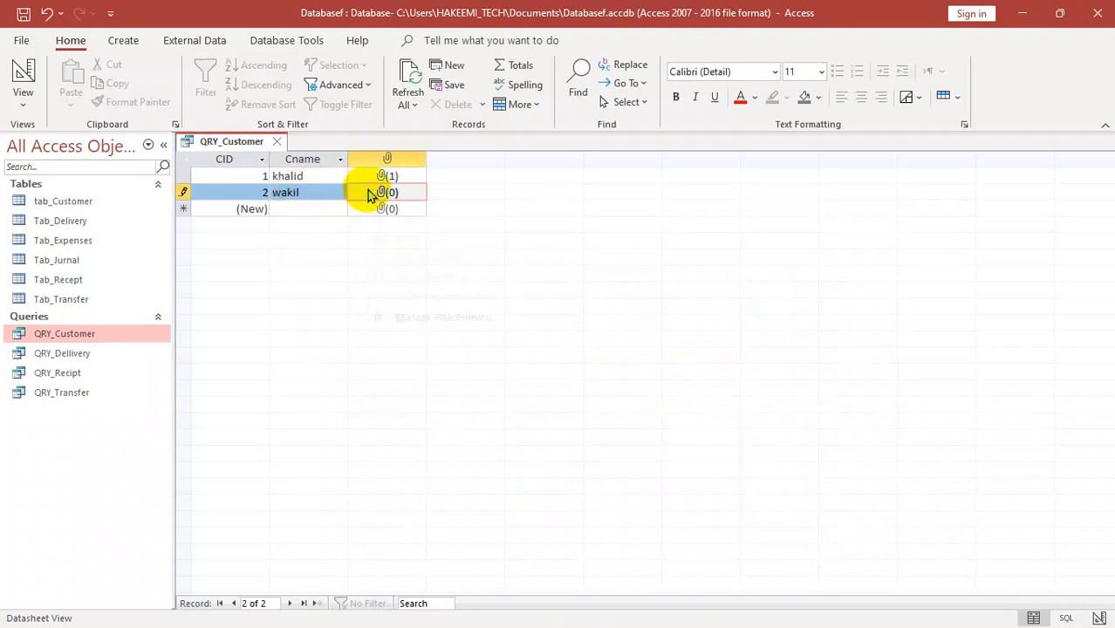
pyautogui.click(436, 316)
pyautogui.click(684, 270)
pyautogui.click(702, 365)
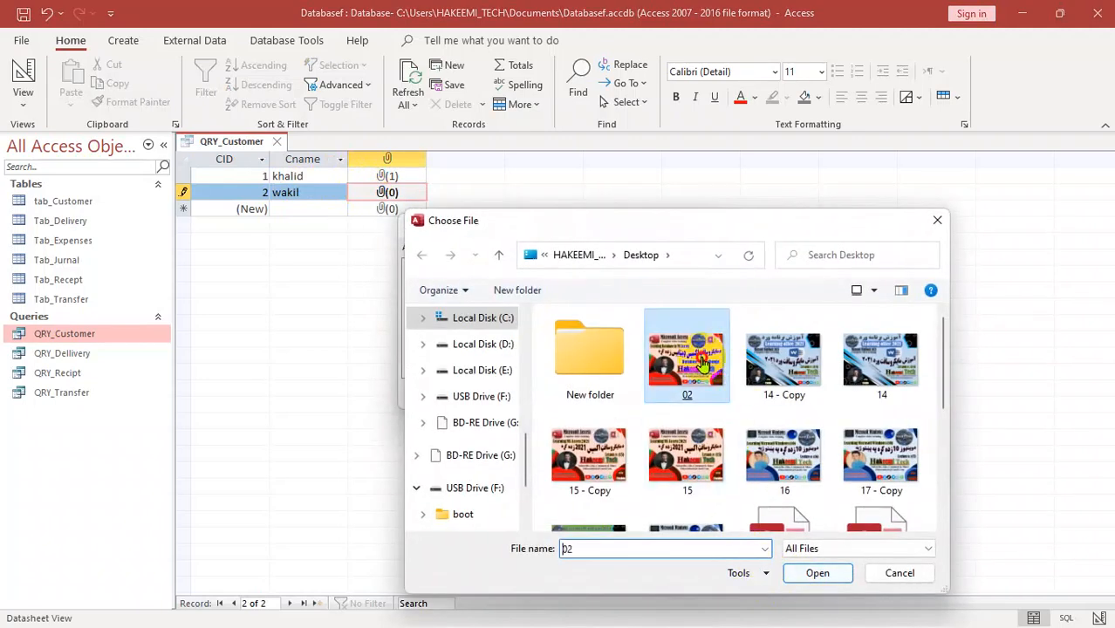
pyautogui.doubleClick(702, 361)
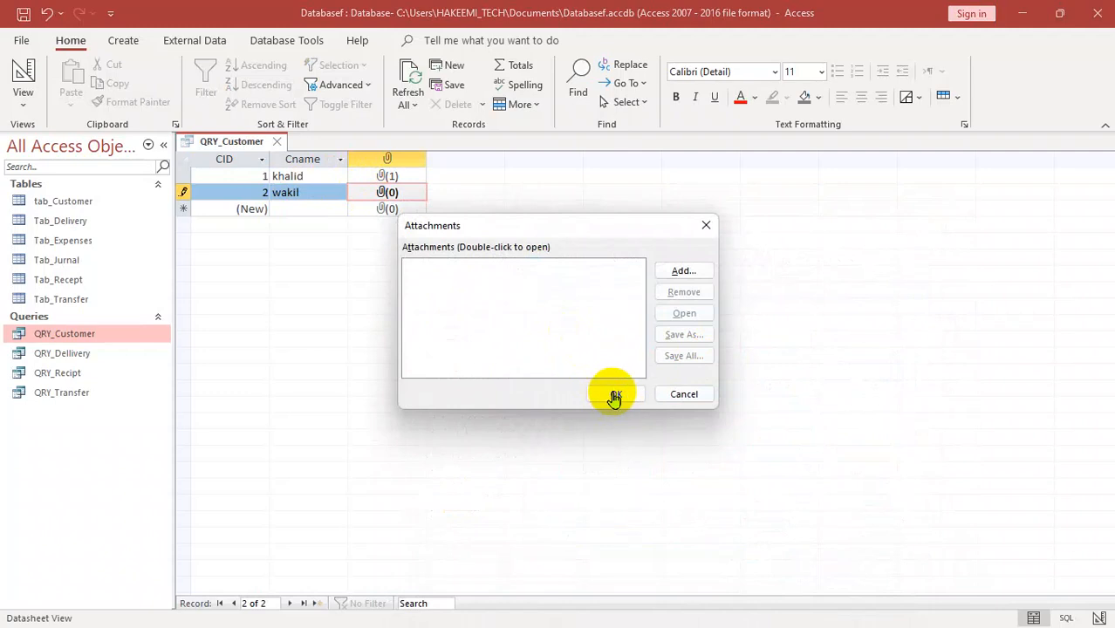
pyautogui.click(615, 394)
# - Add a third customer record with the customer's name and the Desktop image 17 - Copy attached, and close QRY_Customer
pyautogui.click(315, 207)
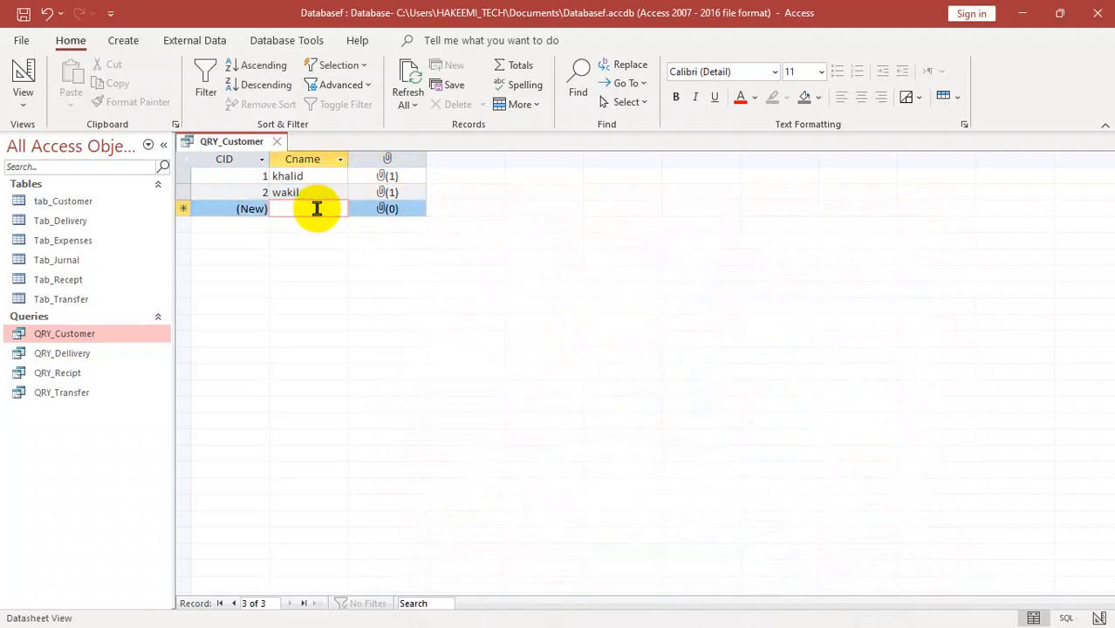
pyautogui.write('hamid')
pyautogui.press('Tab')
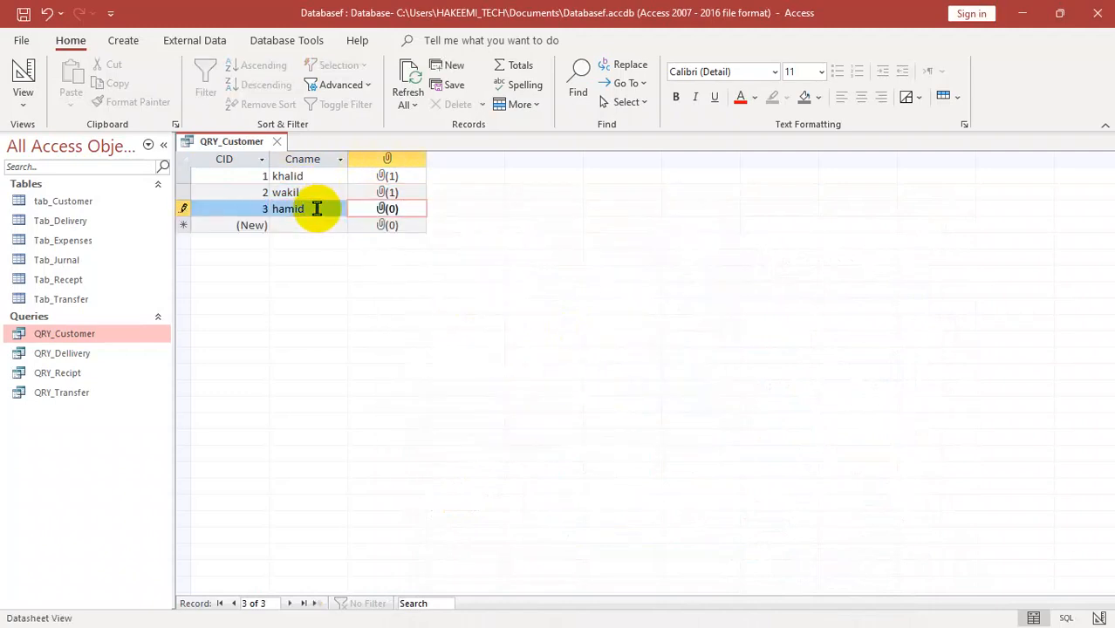
pyautogui.rightClick(385, 209)
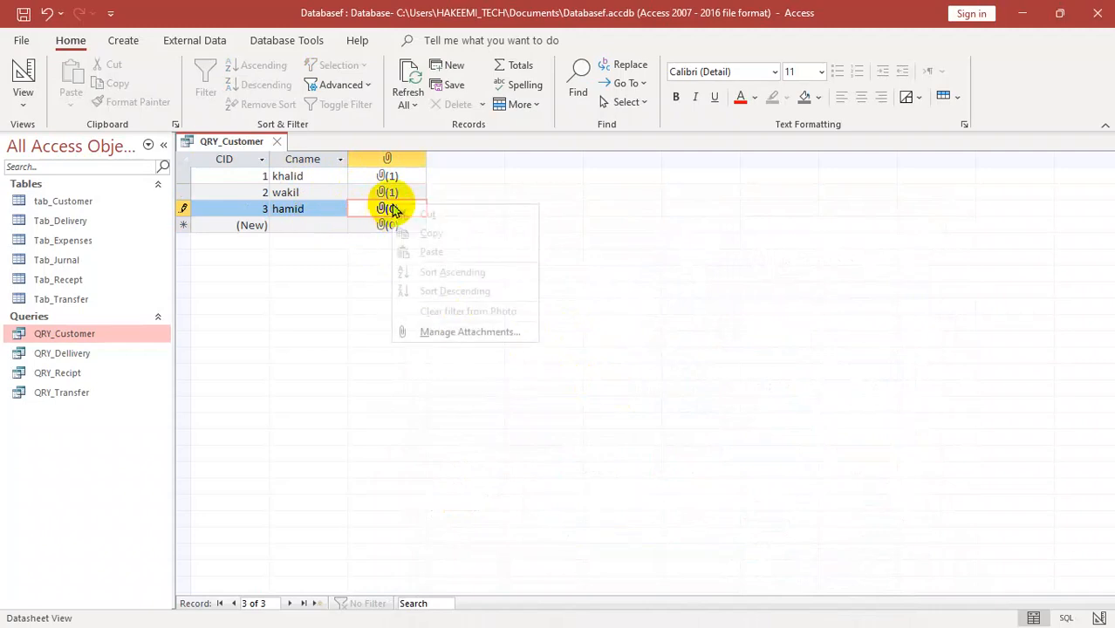
pyautogui.click(443, 335)
pyautogui.click(676, 272)
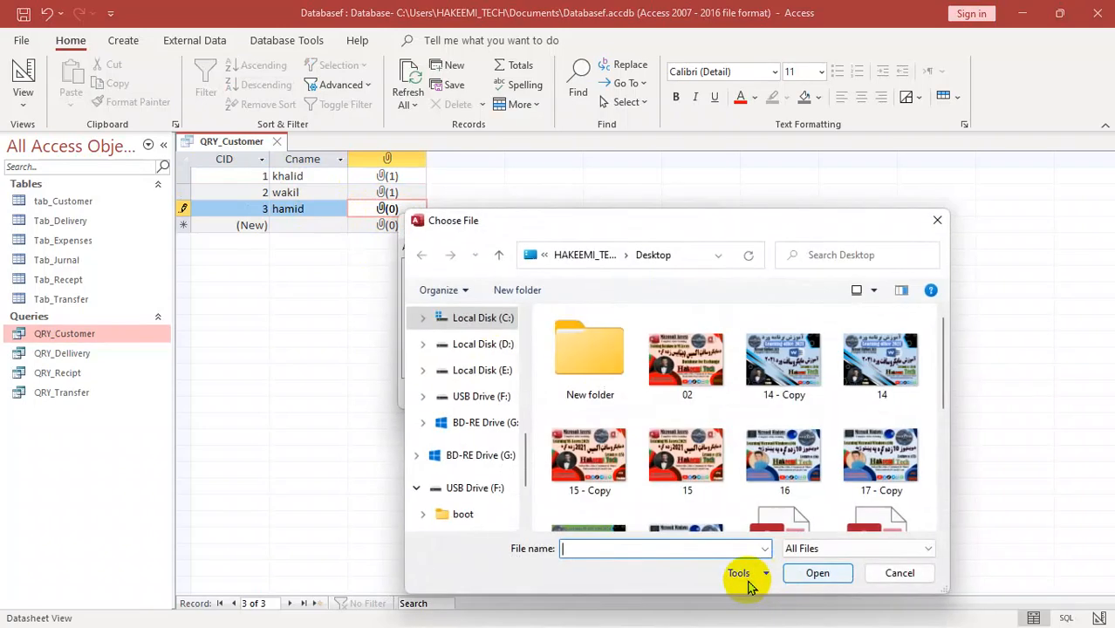
pyautogui.doubleClick(864, 448)
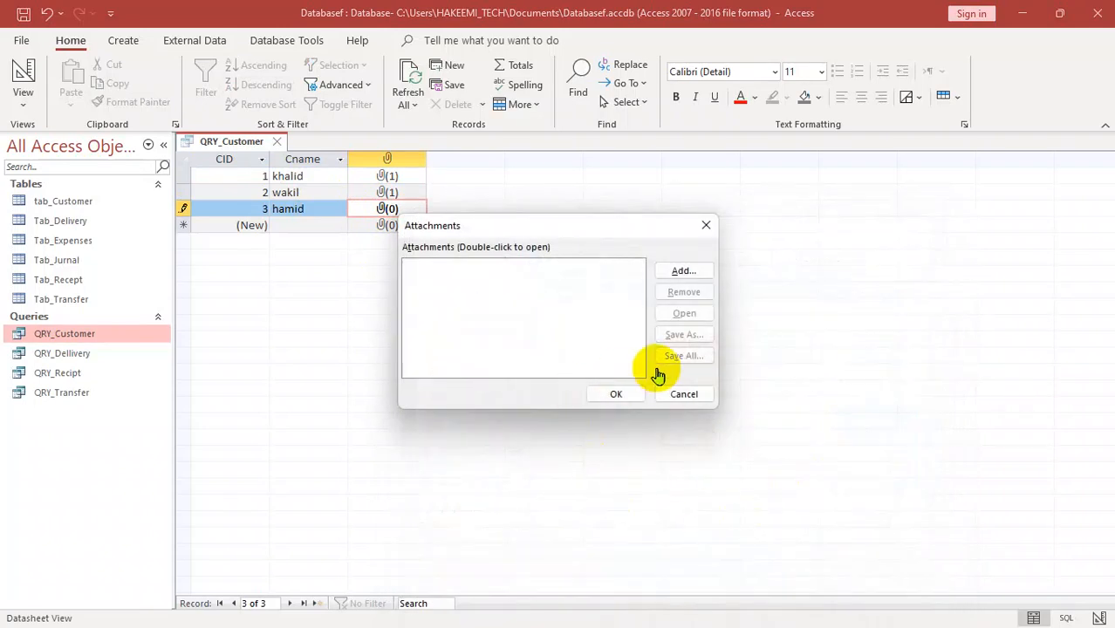
pyautogui.click(621, 394)
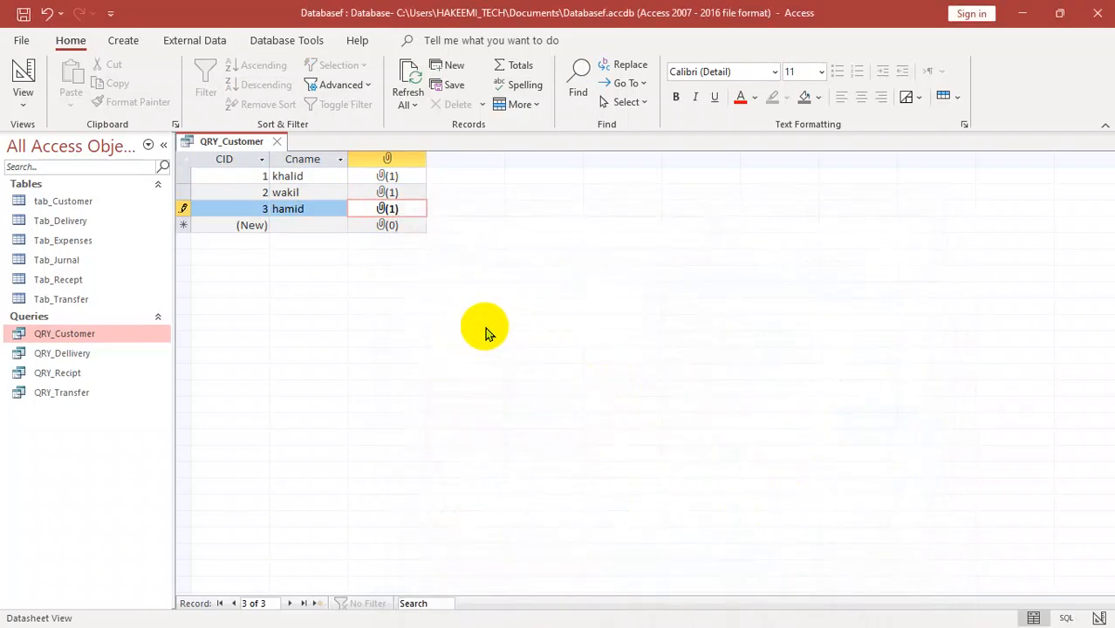
pyautogui.hotkey('ctrl', 'w')
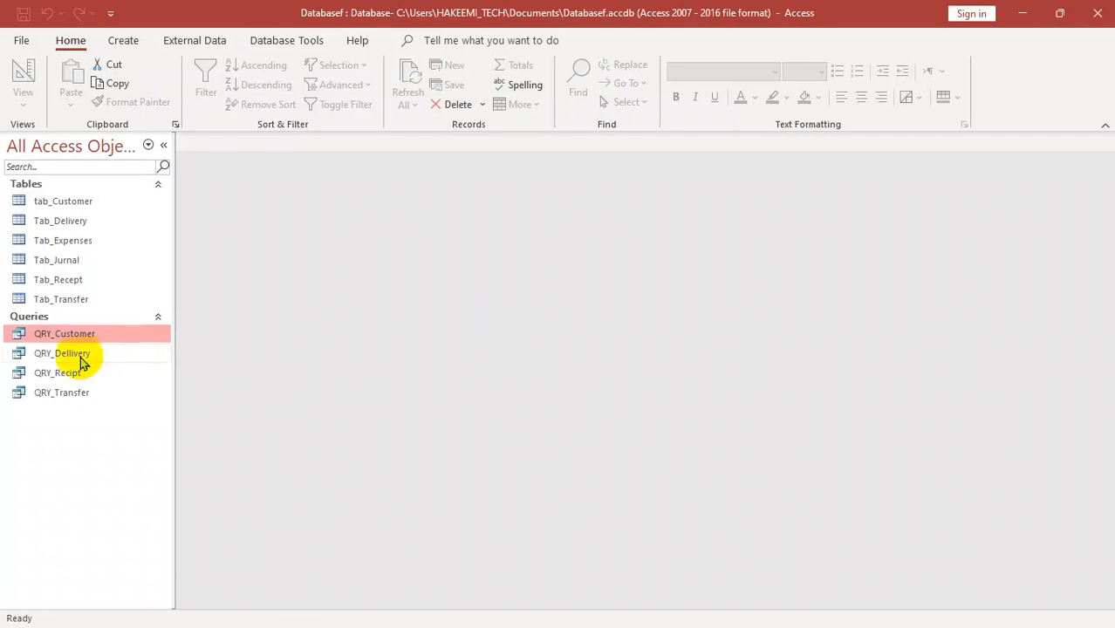
# - Add a Tab_Delivery record with MoneyAmounted 12000, Date 4/4/2025, Currency Doller and Discription No, and close the table
pyautogui.rightClick(73, 223)
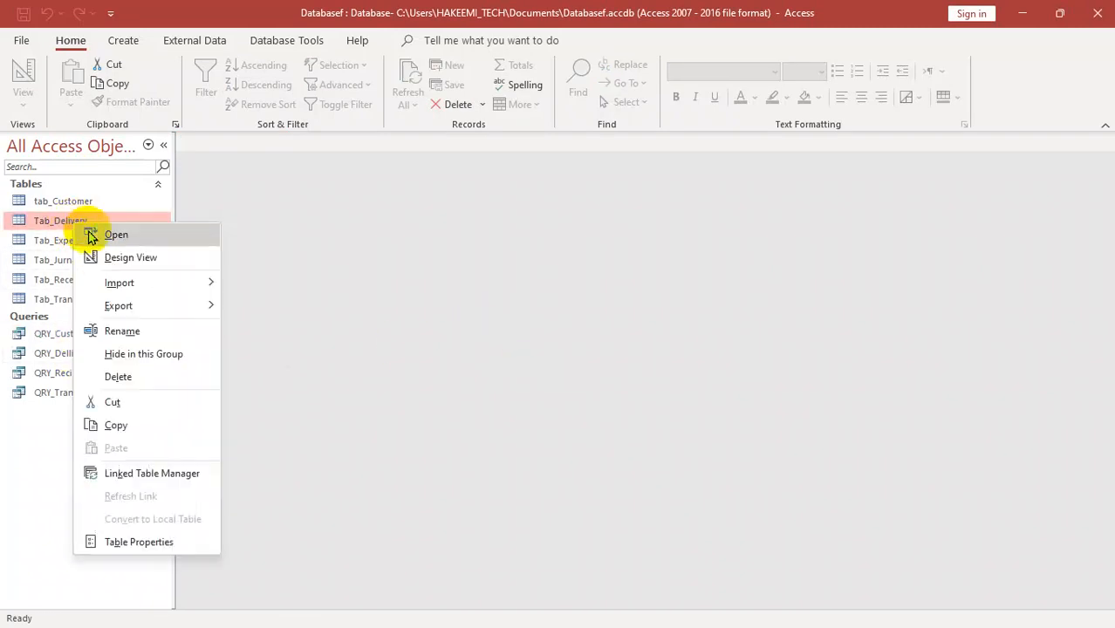
pyautogui.click(115, 235)
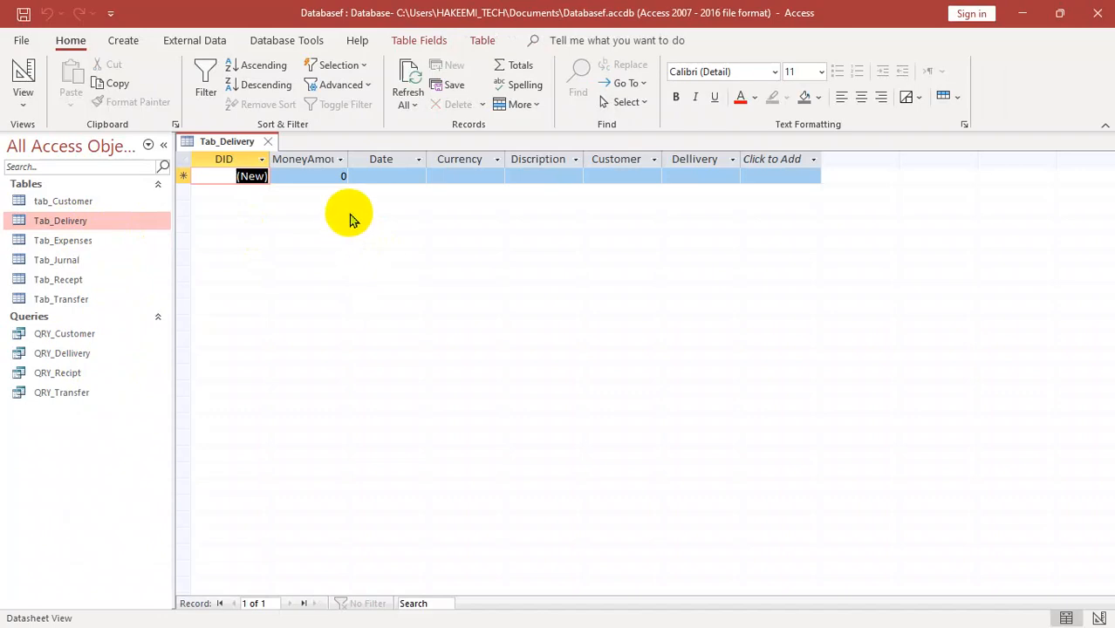
pyautogui.press('Tab')
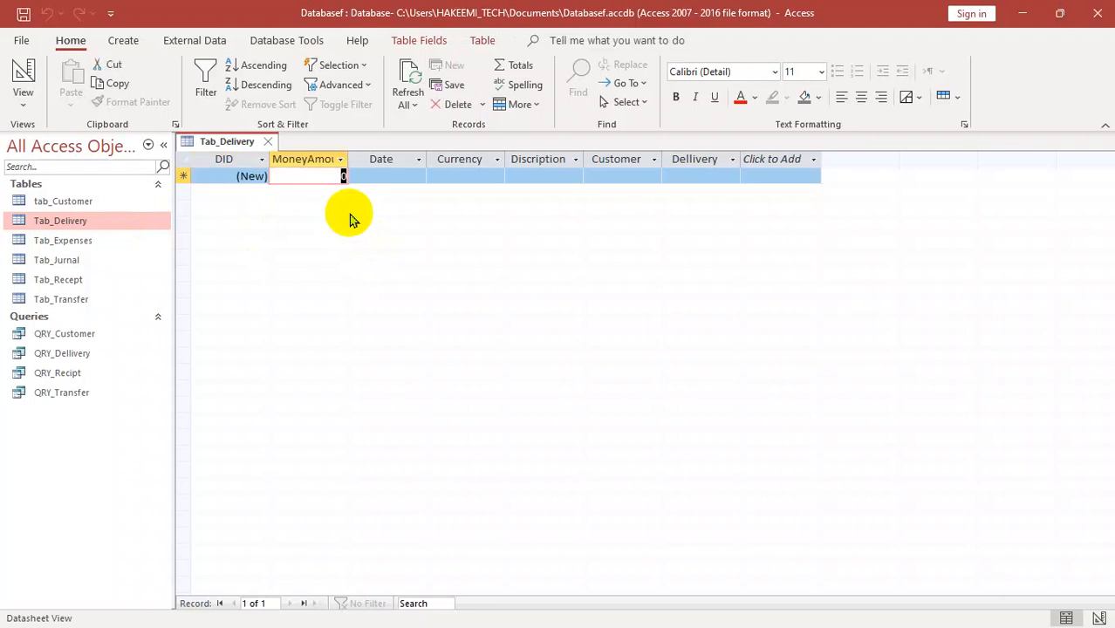
pyautogui.write('12000')
pyautogui.press('Tab')
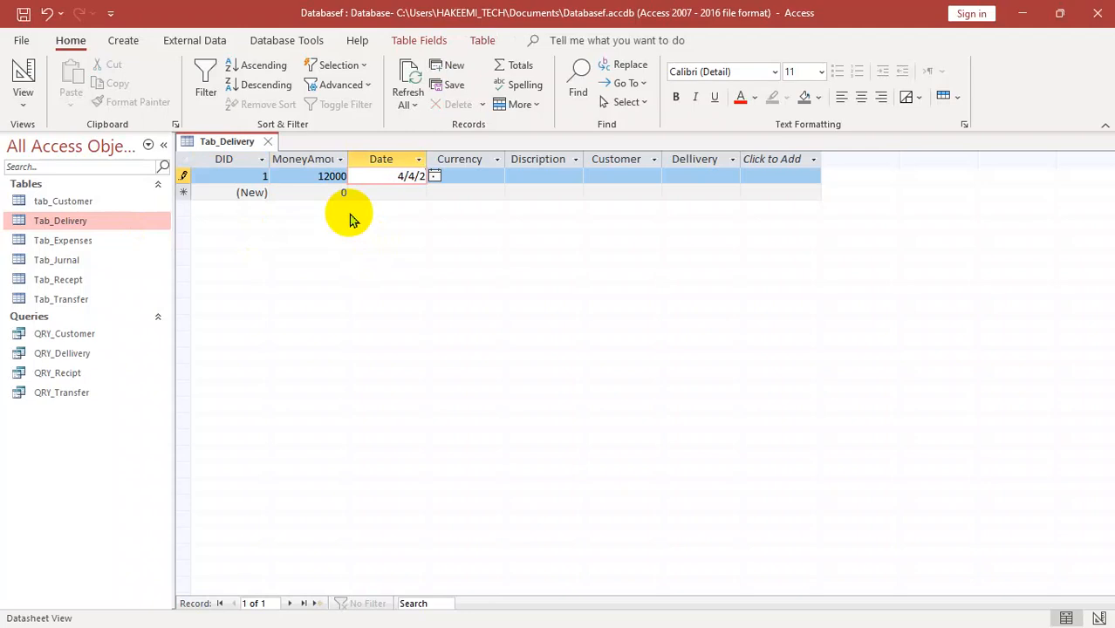
pyautogui.press('Tab')
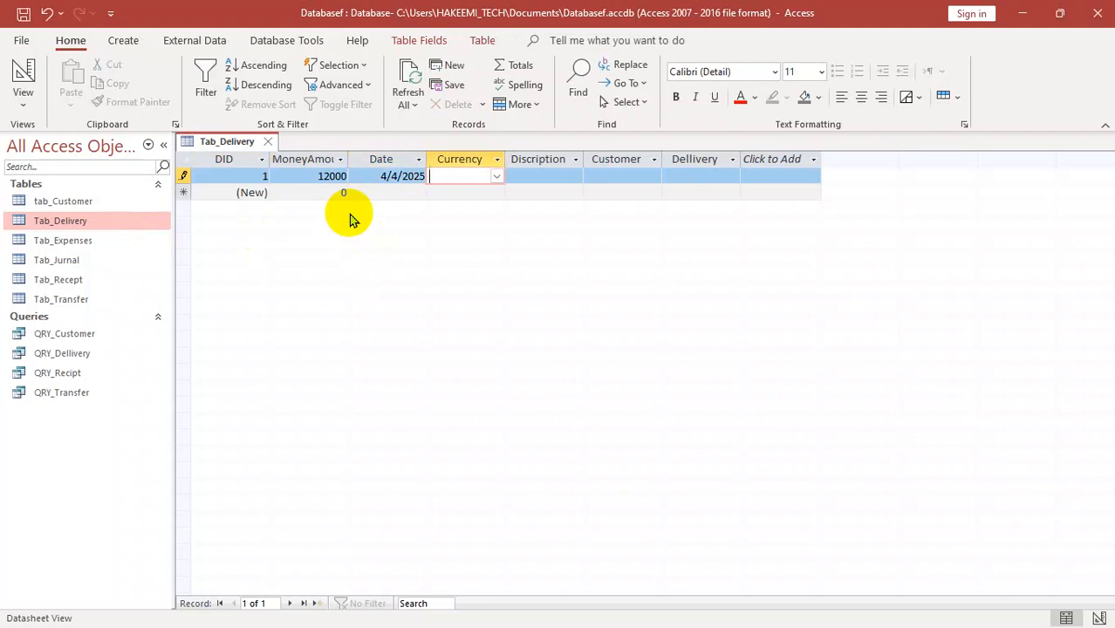
pyautogui.press('Tab')
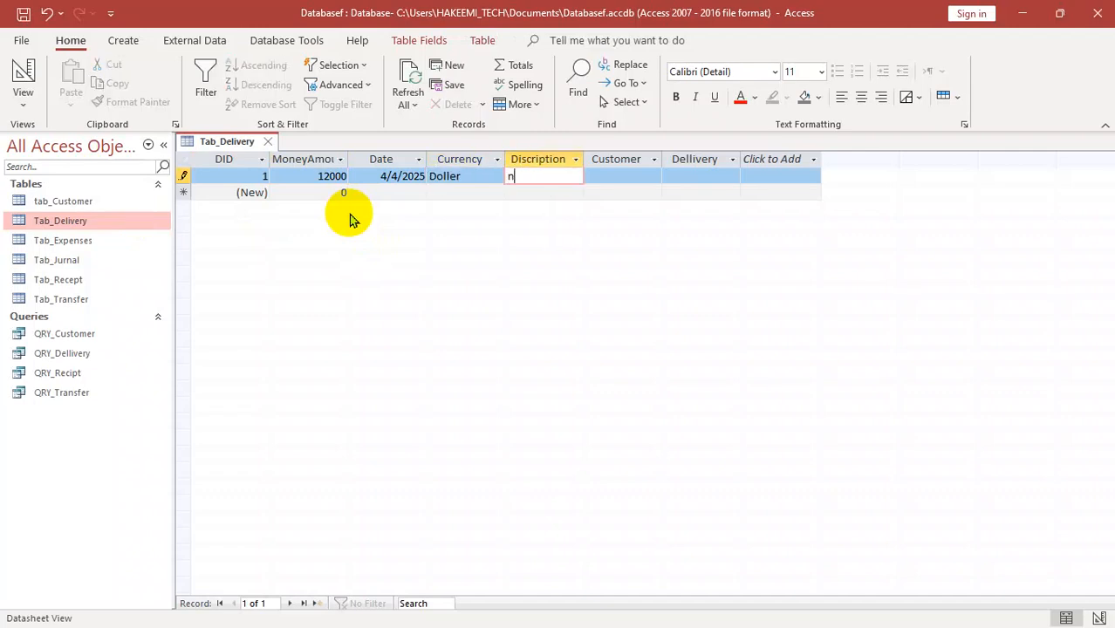
pyautogui.press('Tab')
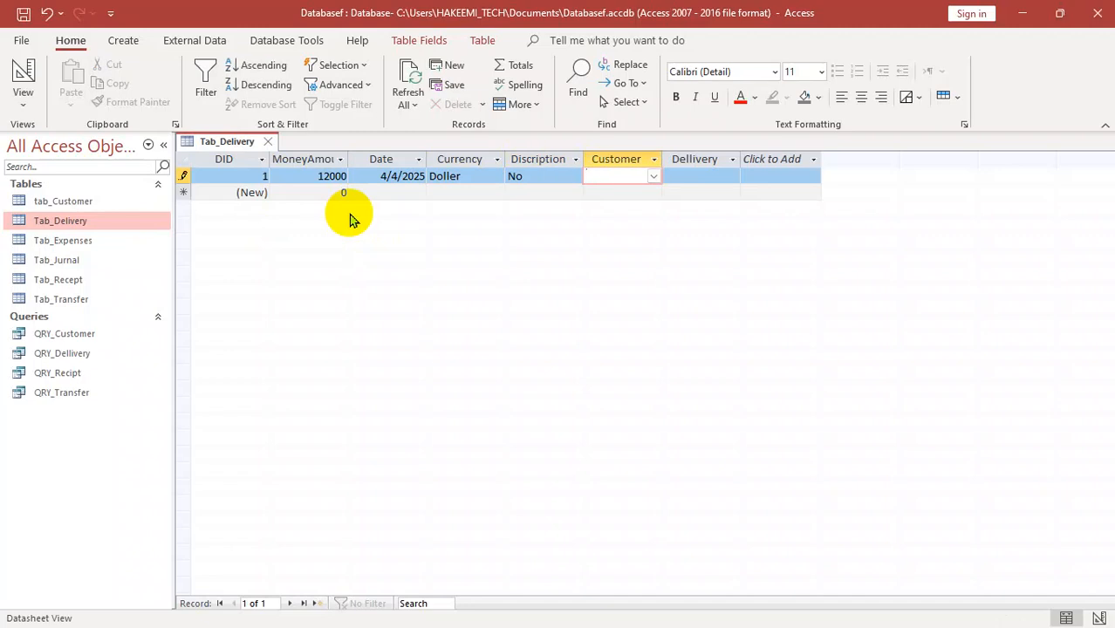
pyautogui.hotkey('ctrl', 'w')
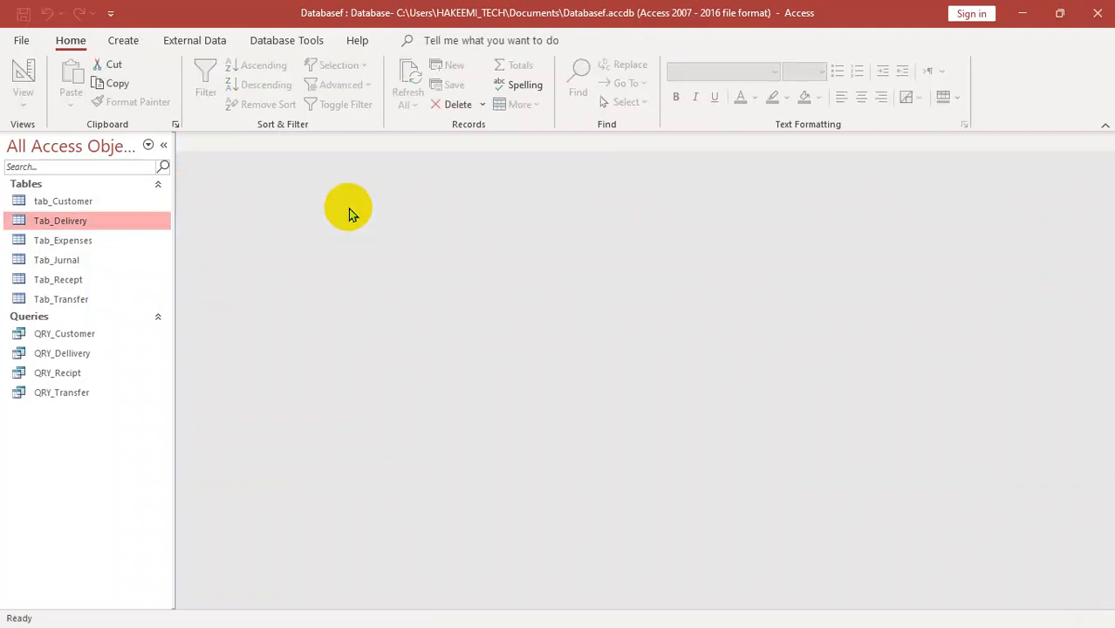
# - Open QRY_Dellivery to check the records it returns, and close it
pyautogui.doubleClick(84, 354)
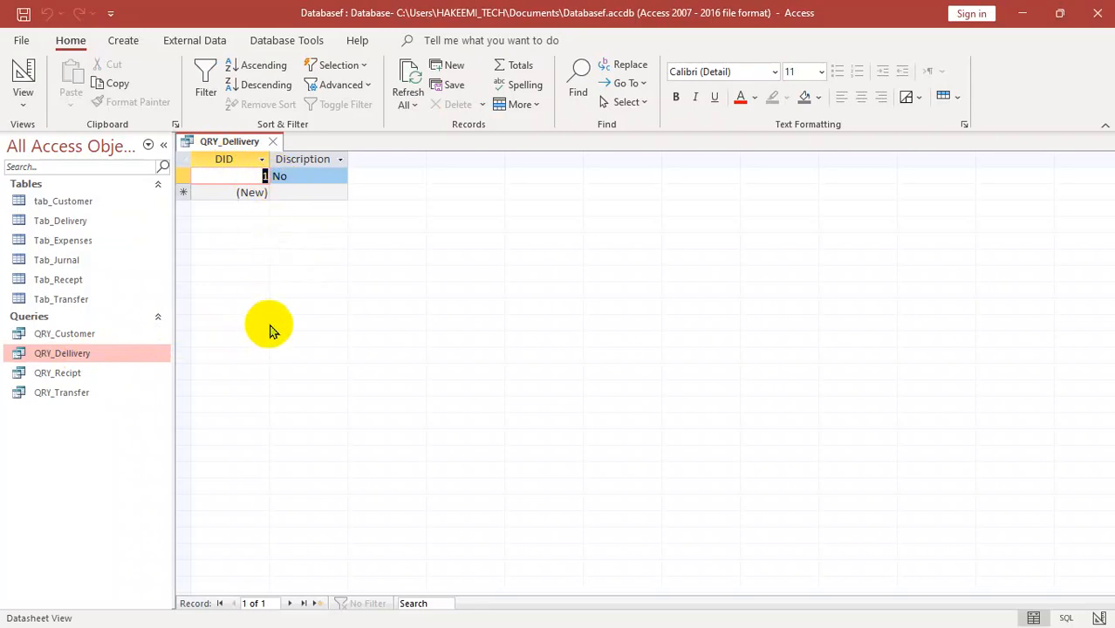
pyautogui.hotkey('ctrl', 'w')
# - Start a Tab_Recept record with MoneyAmounted 2000, Date 4/4/2024, Currency AF and Description No, and try to close the table
pyautogui.doubleClick(75, 280)
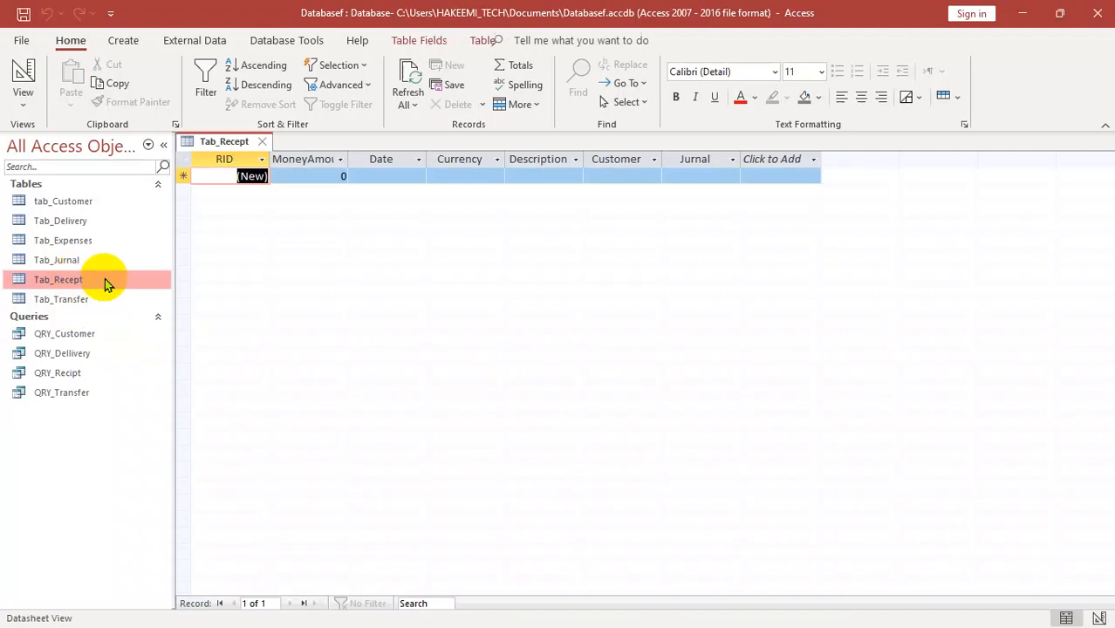
pyautogui.press('Tab')
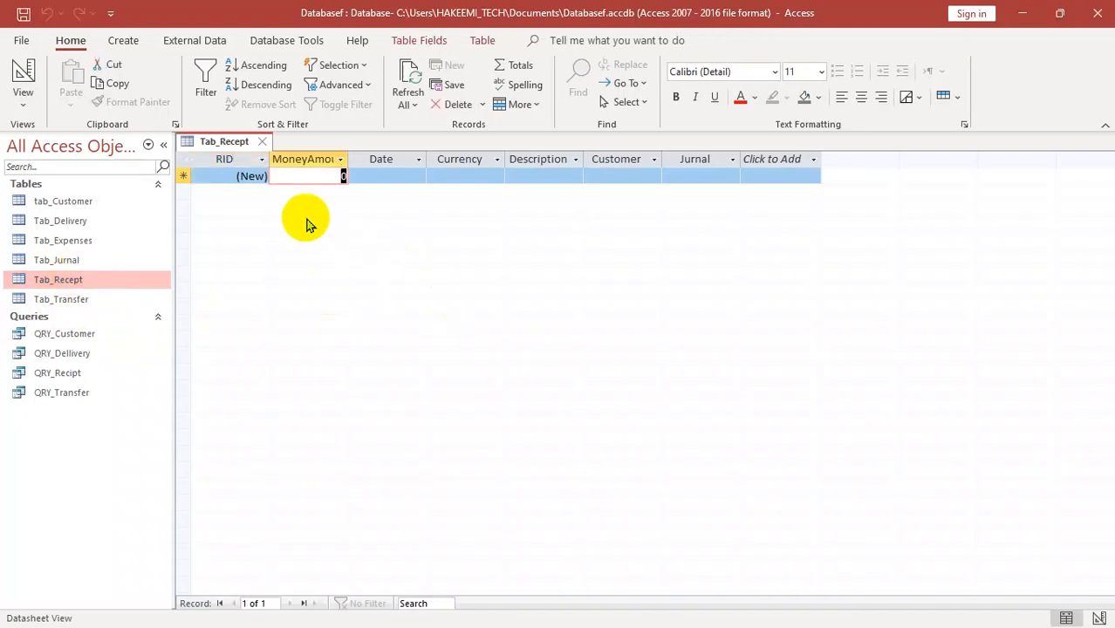
pyautogui.write('1')
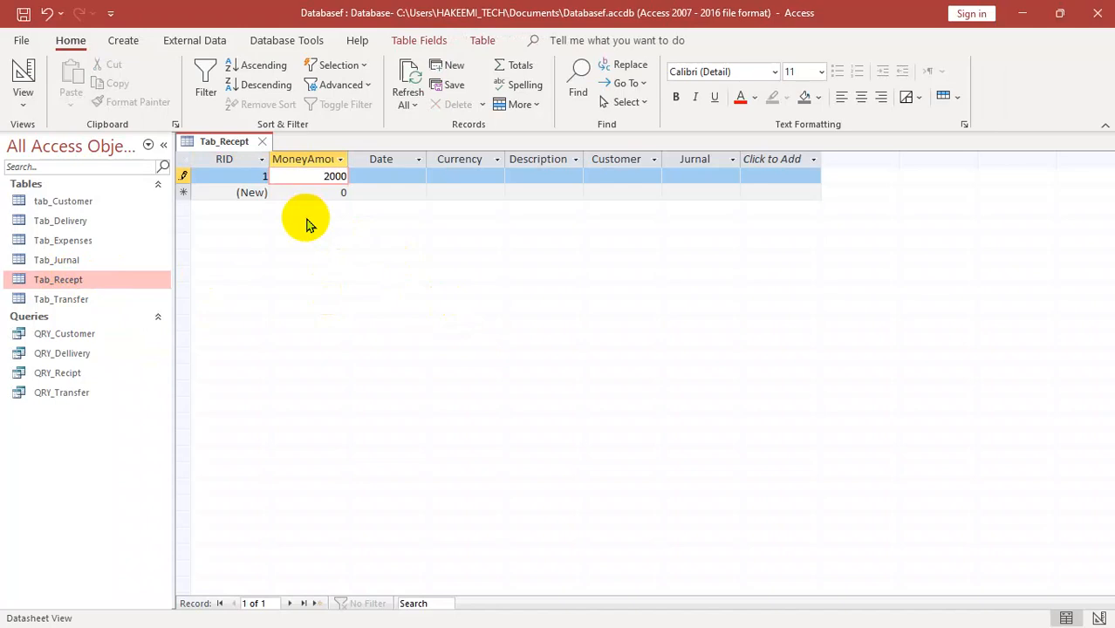
pyautogui.press('Tab')
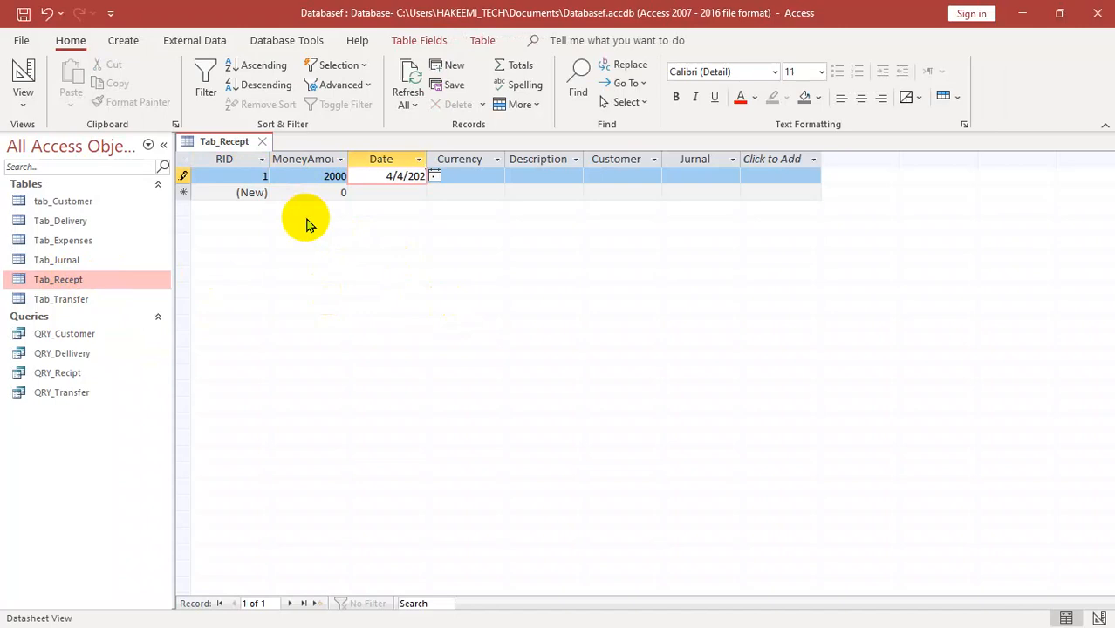
pyautogui.press('Tab')
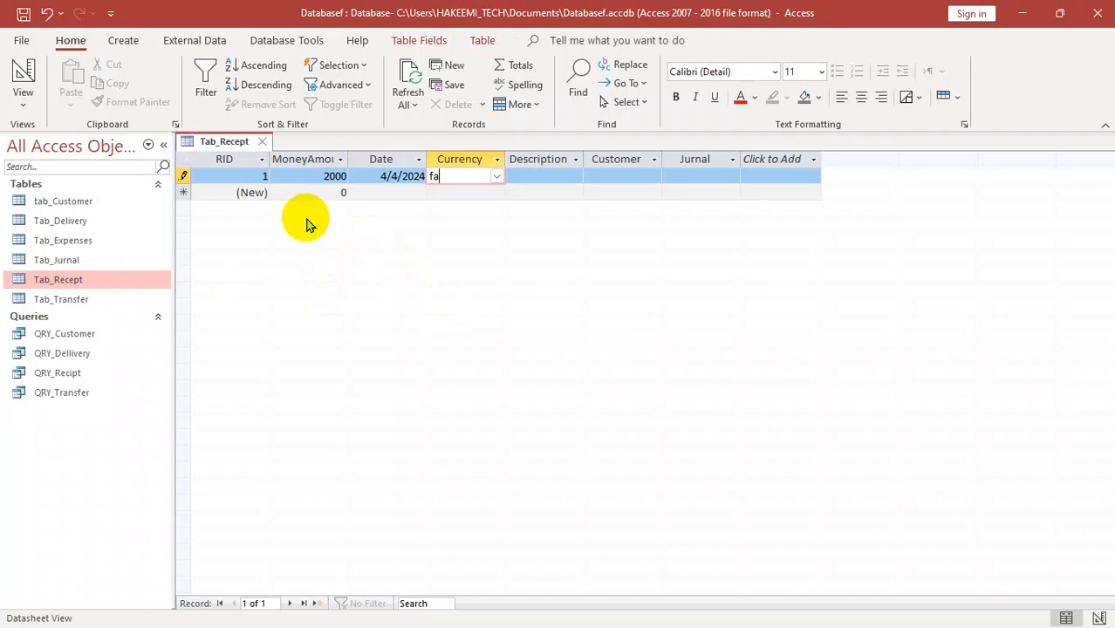
pyautogui.press('Tab')
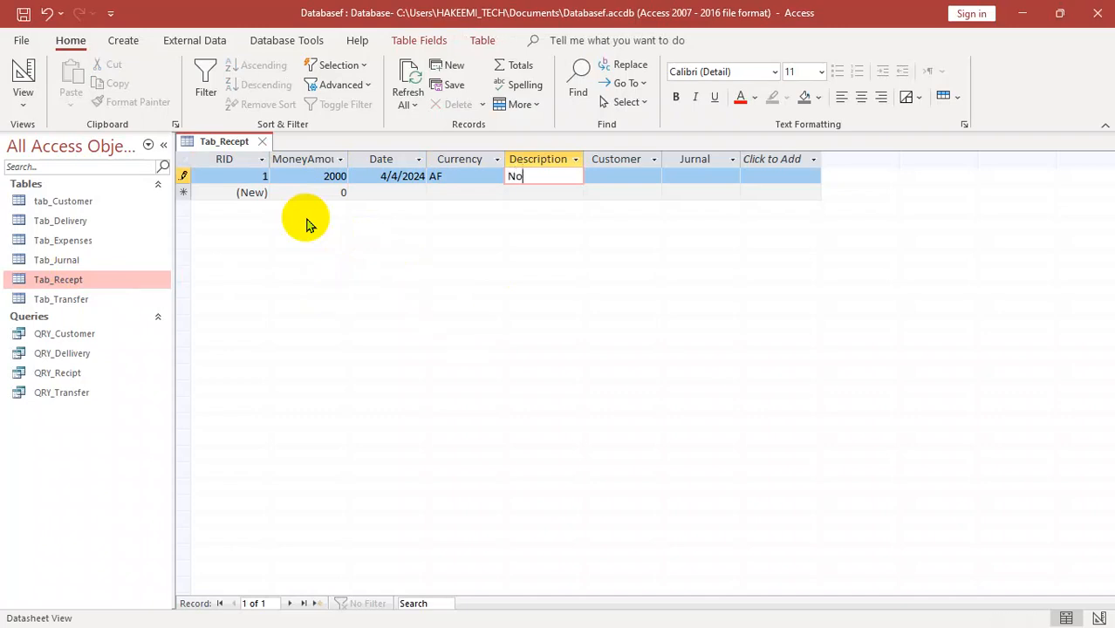
pyautogui.press('Tab')
pyautogui.press('Tab')
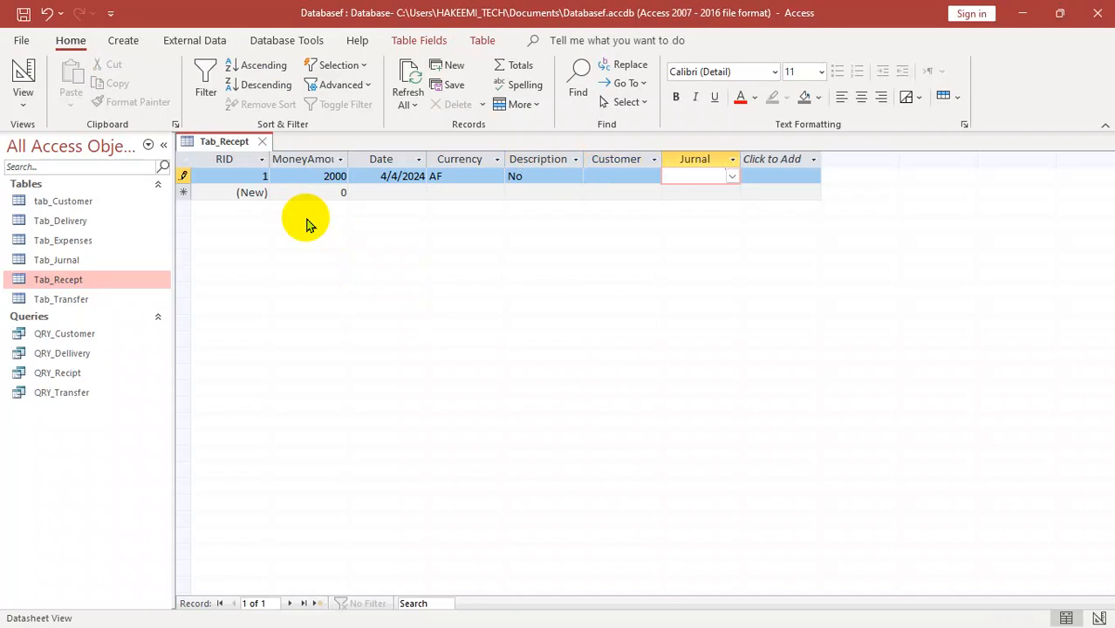
pyautogui.hotkey('ctrl', 'w')
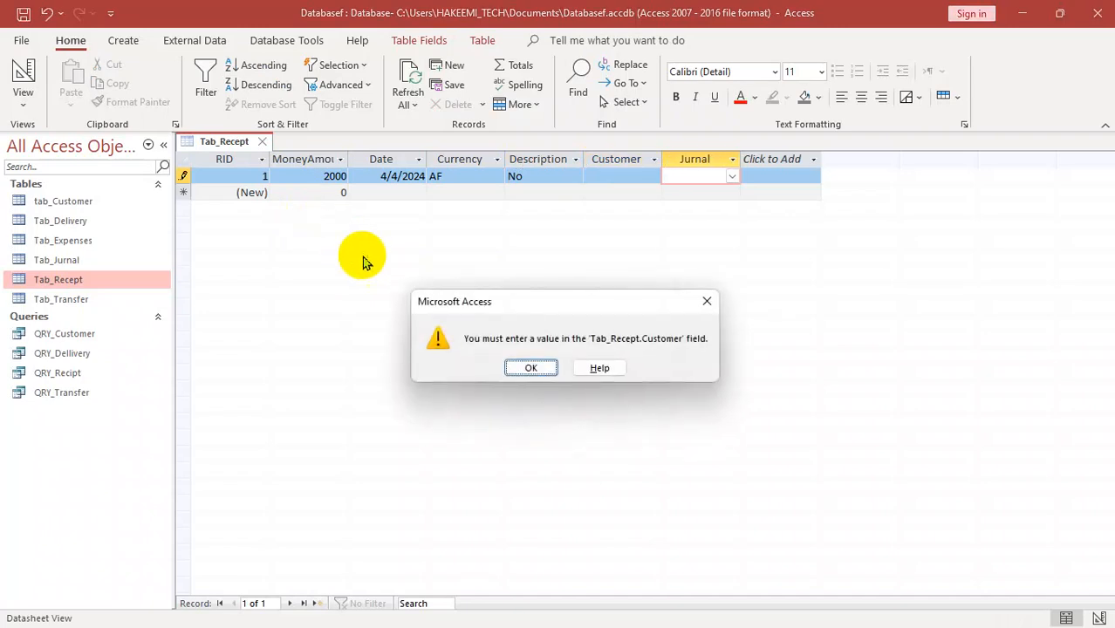
pyautogui.click(523, 371)
pyautogui.click(593, 380)
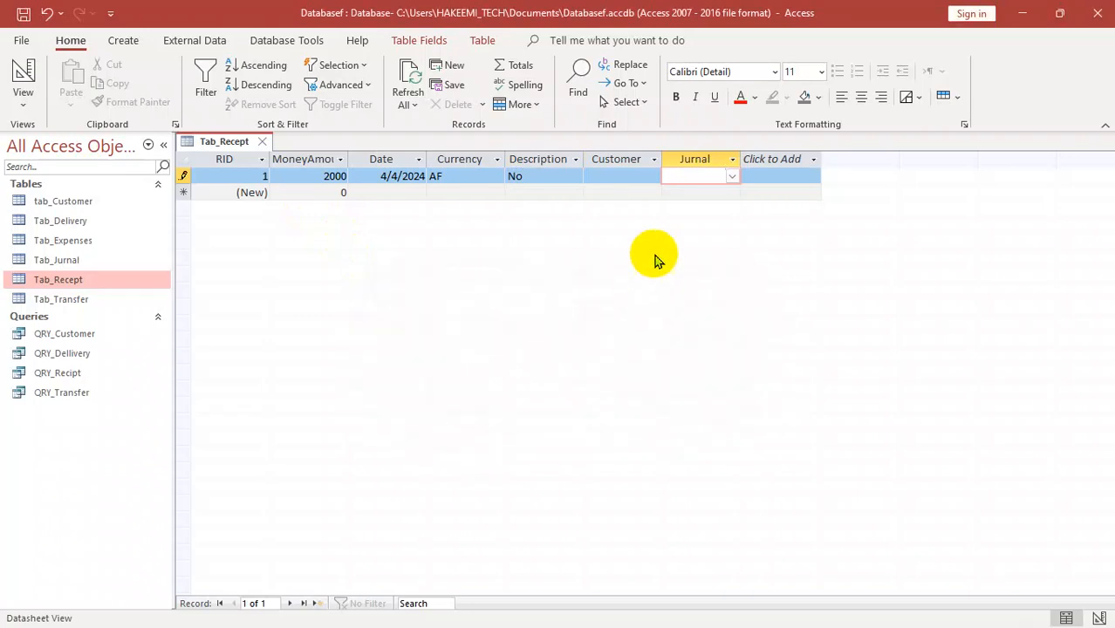
# - Choose a customer for the receipt record and close Tab_Recept, and open QRY_Recipt to check the record
pyautogui.click(637, 176)
pyautogui.click(652, 175)
pyautogui.click(610, 191)
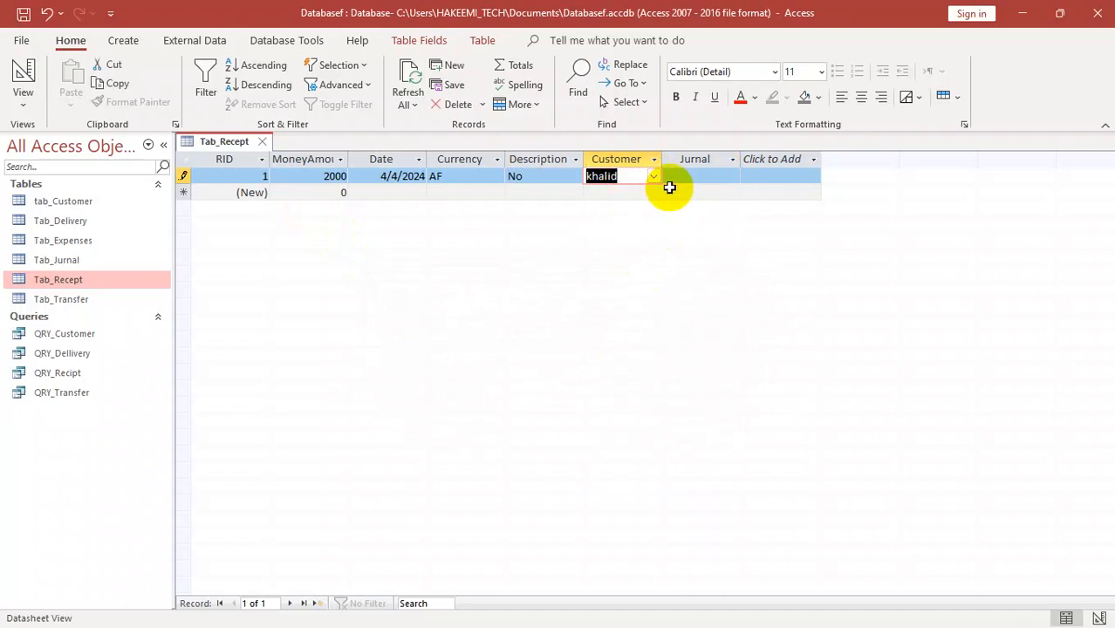
pyautogui.click(708, 177)
pyautogui.click(733, 177)
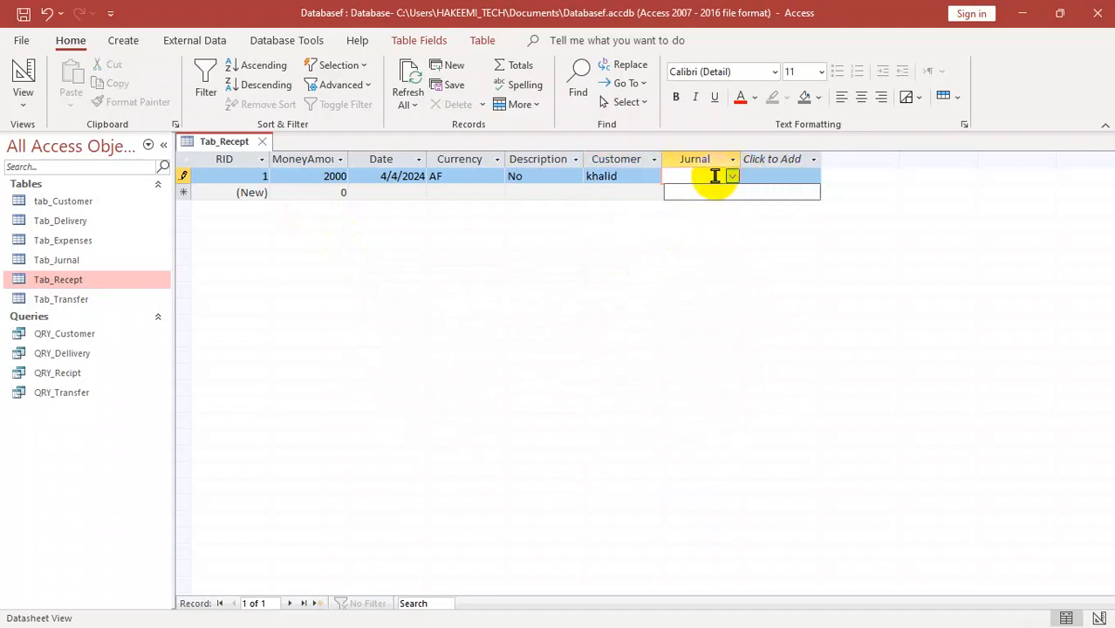
pyautogui.click(703, 245)
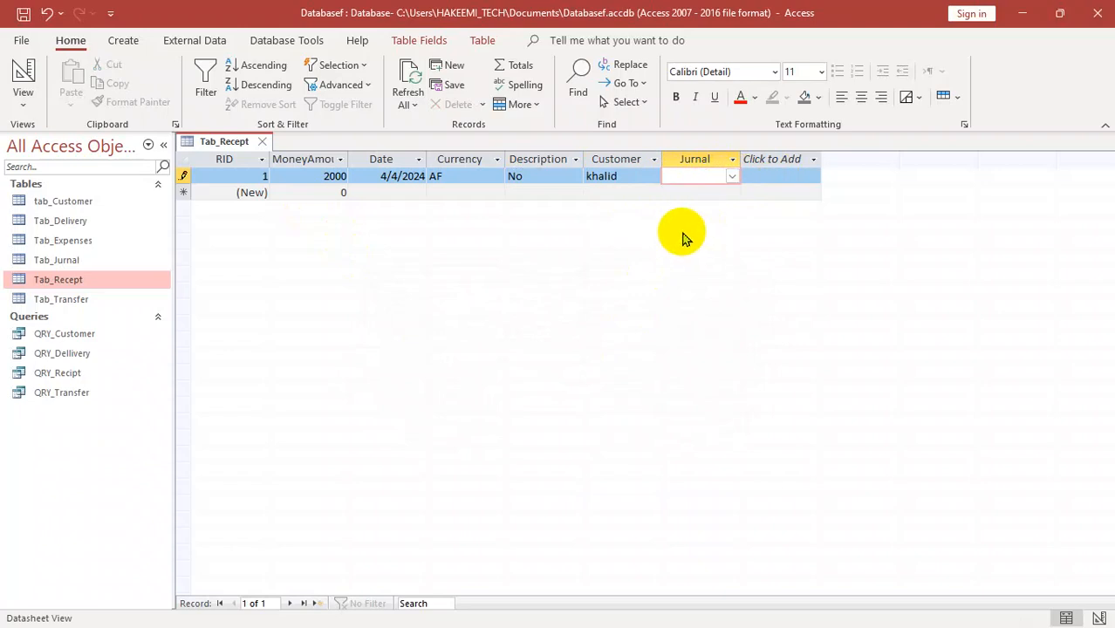
pyautogui.hotkey('ctrl', 'w')
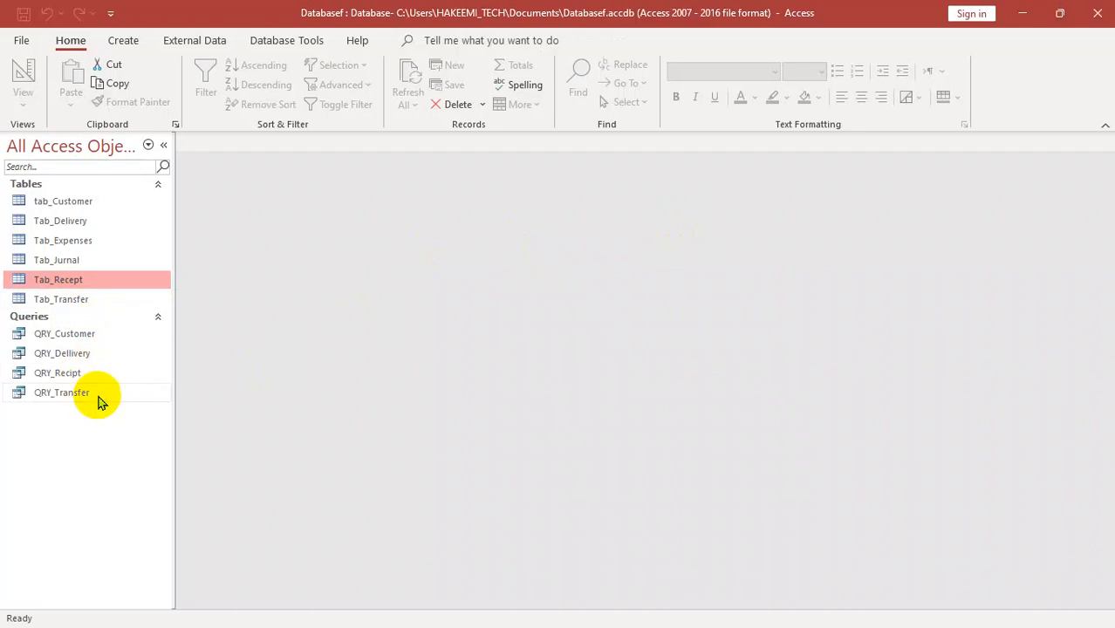
pyautogui.doubleClick(77, 375)
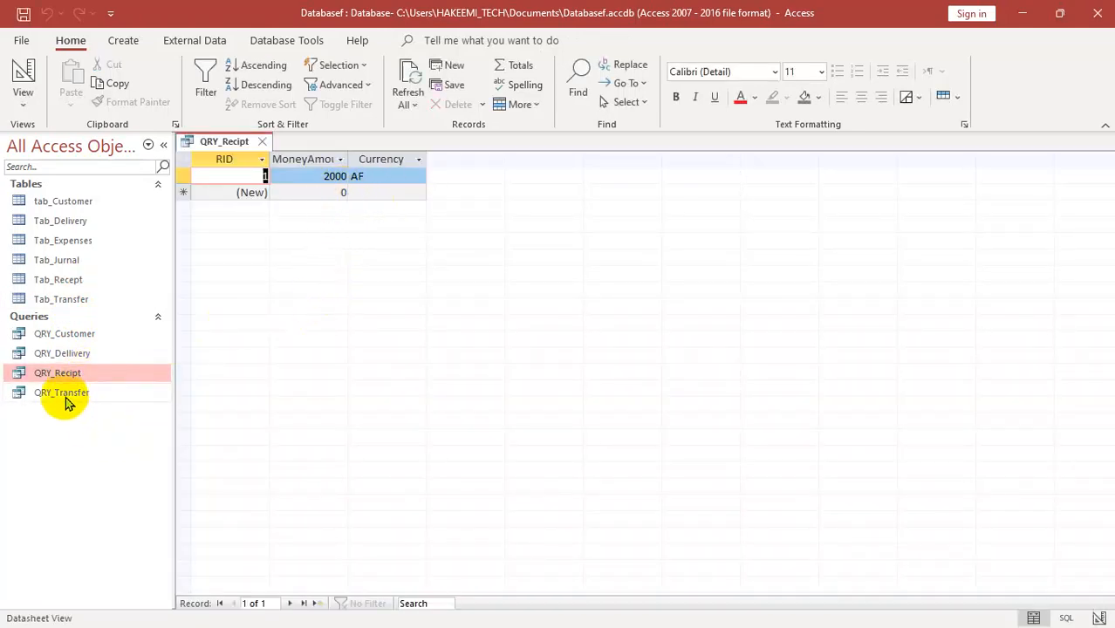
# - Start a Tab_Transfer record with the sender's name, 234 as the receiver name and 123 as the code number
pyautogui.doubleClick(71, 299)
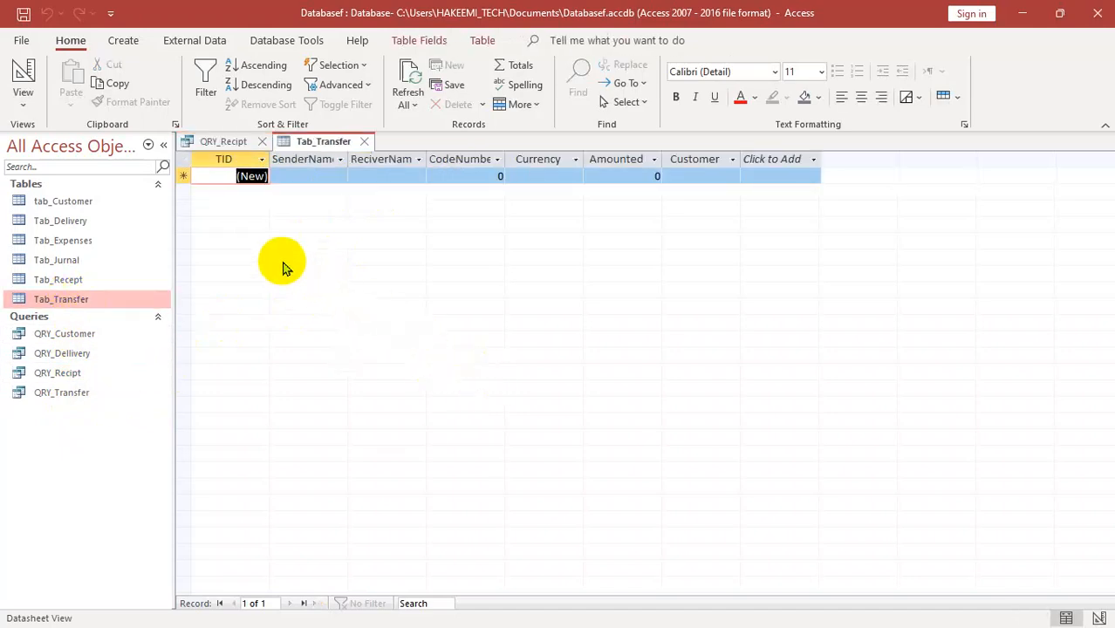
pyautogui.press('Tab')
pyautogui.write('kh')
pyautogui.write('hid')
pyautogui.press('Tab')
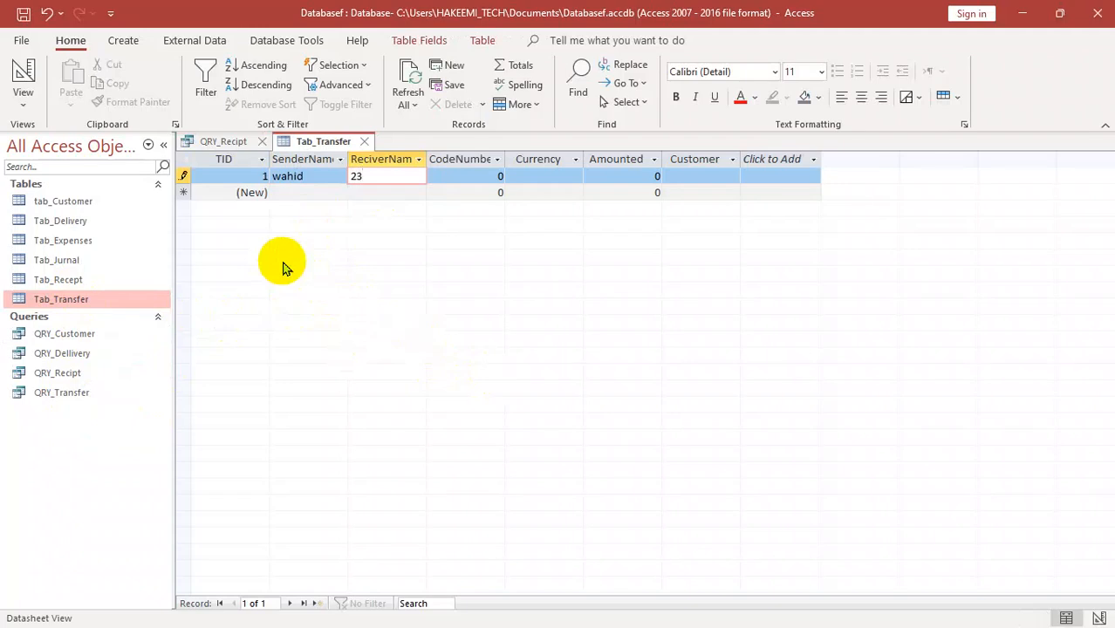
pyautogui.press('Tab')
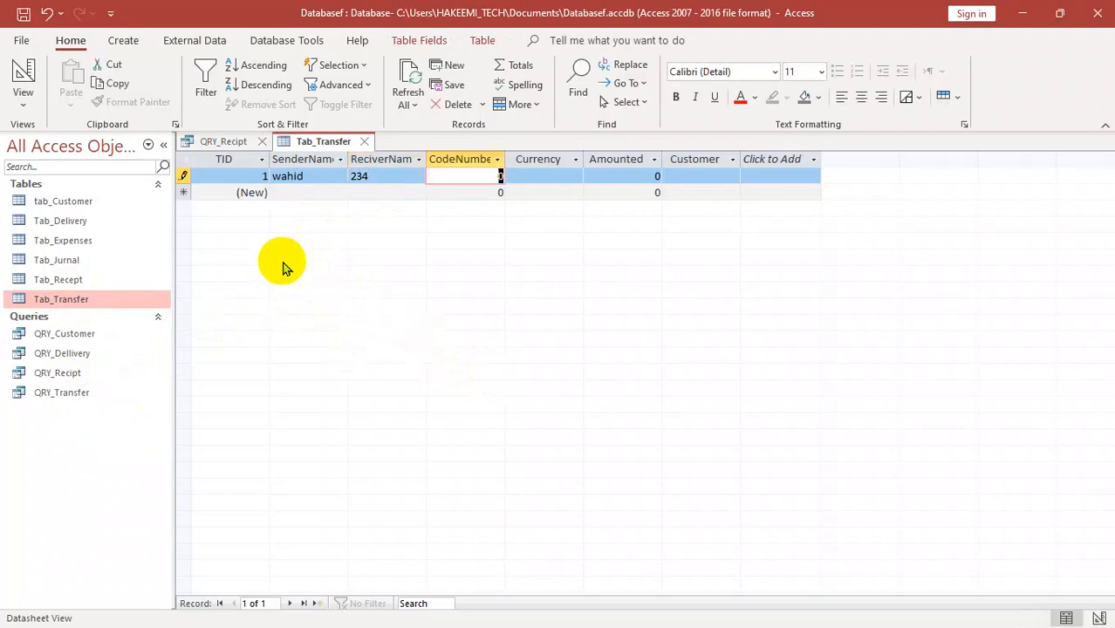
pyautogui.write('123')
pyautogui.press('Tab')
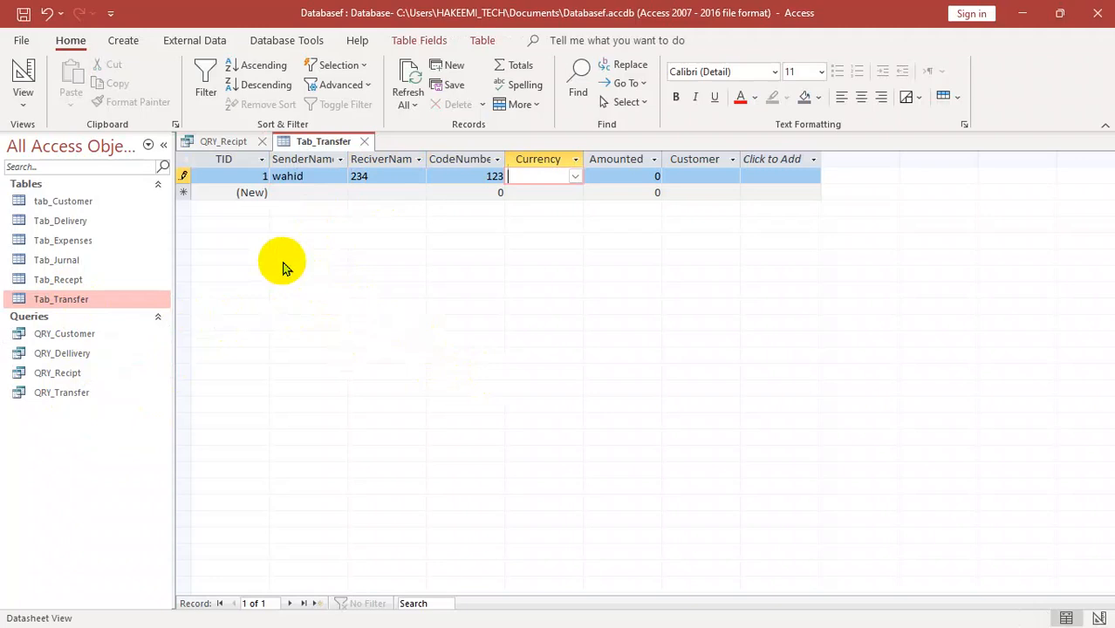
# - Complete the transfer record with Currency Doller, Amounted 12000 and a customer chosen from the list, and close Tab_Transfer
pyautogui.write('D')
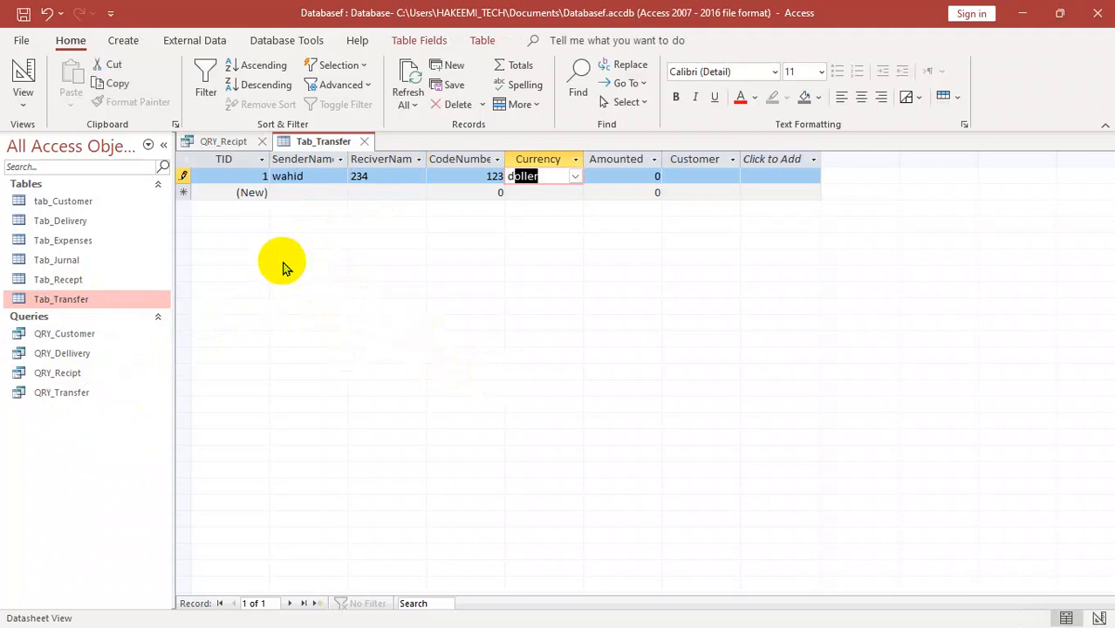
pyautogui.press('Tab')
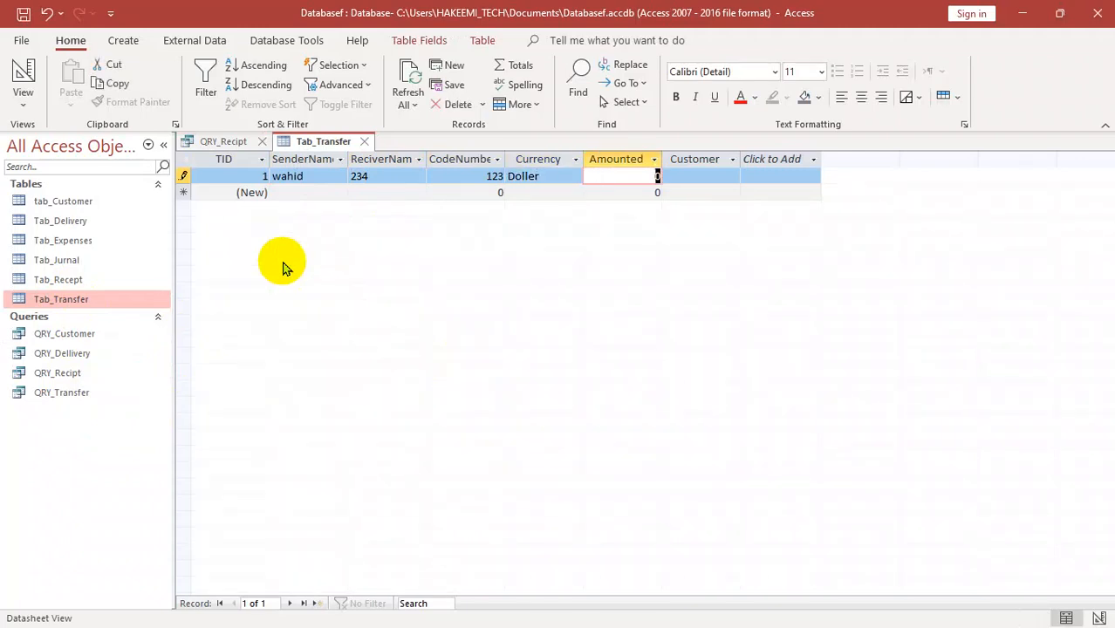
pyautogui.write('12000')
pyautogui.press('Tab')
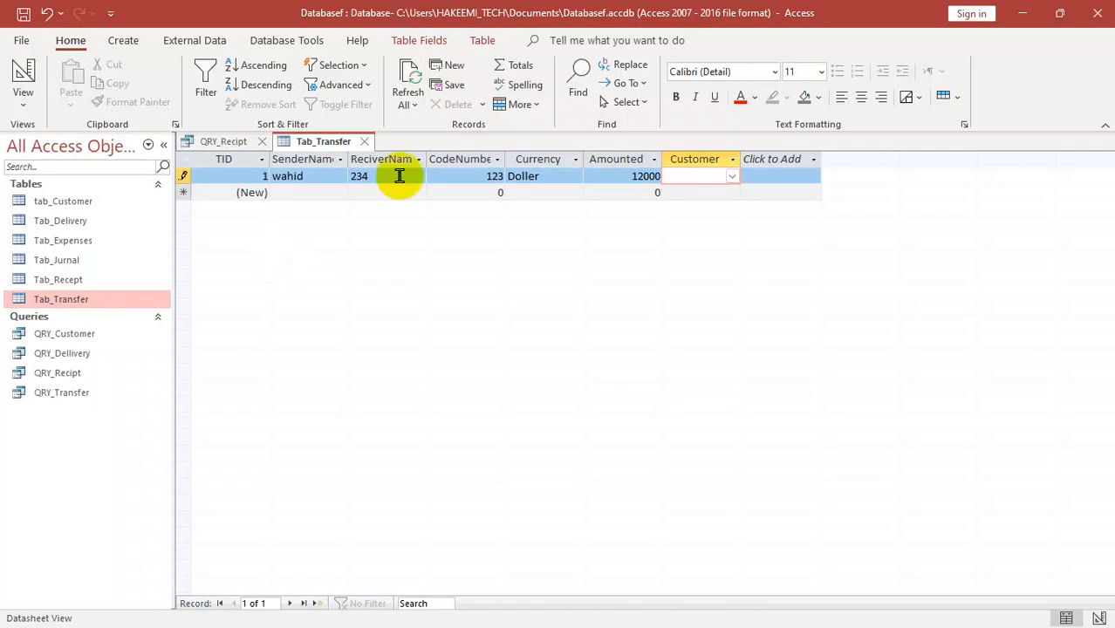
pyautogui.click(732, 176)
pyautogui.click(689, 222)
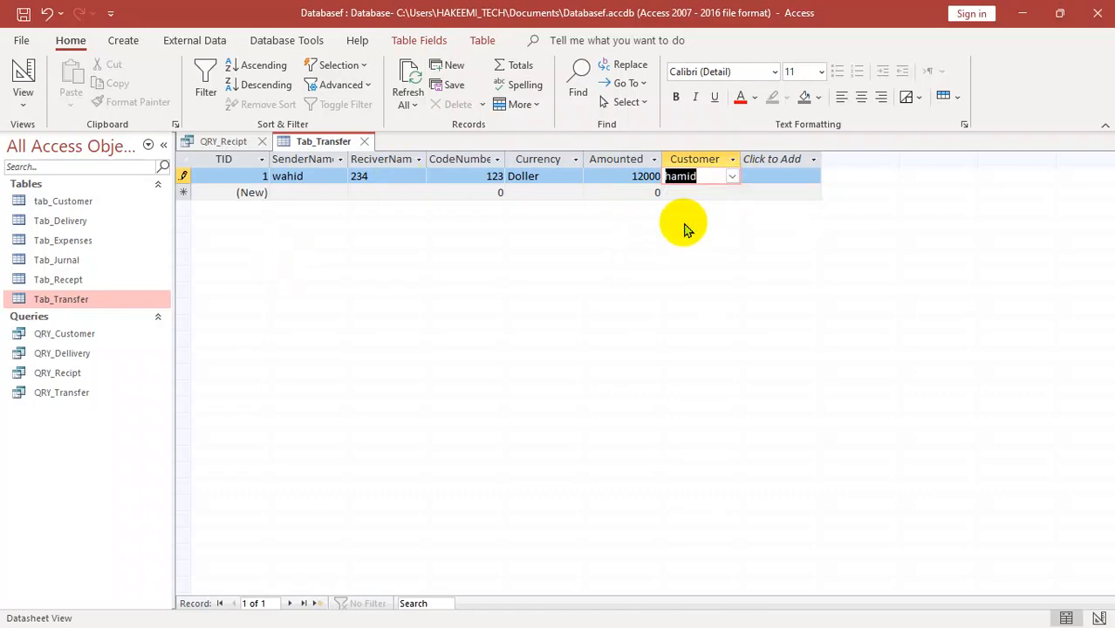
pyautogui.hotkey('ctrl', 'w')
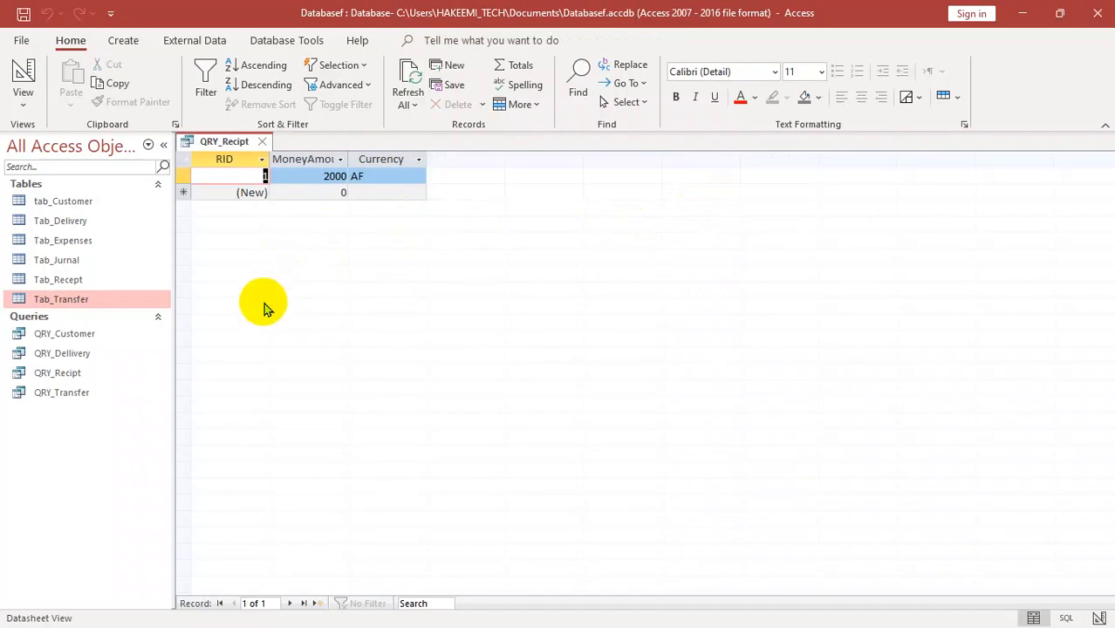
# - Close QRY_Recipt, and open QRY_Transfer to check the records it returns and close it
pyautogui.hotkey('ctrl', 'w')
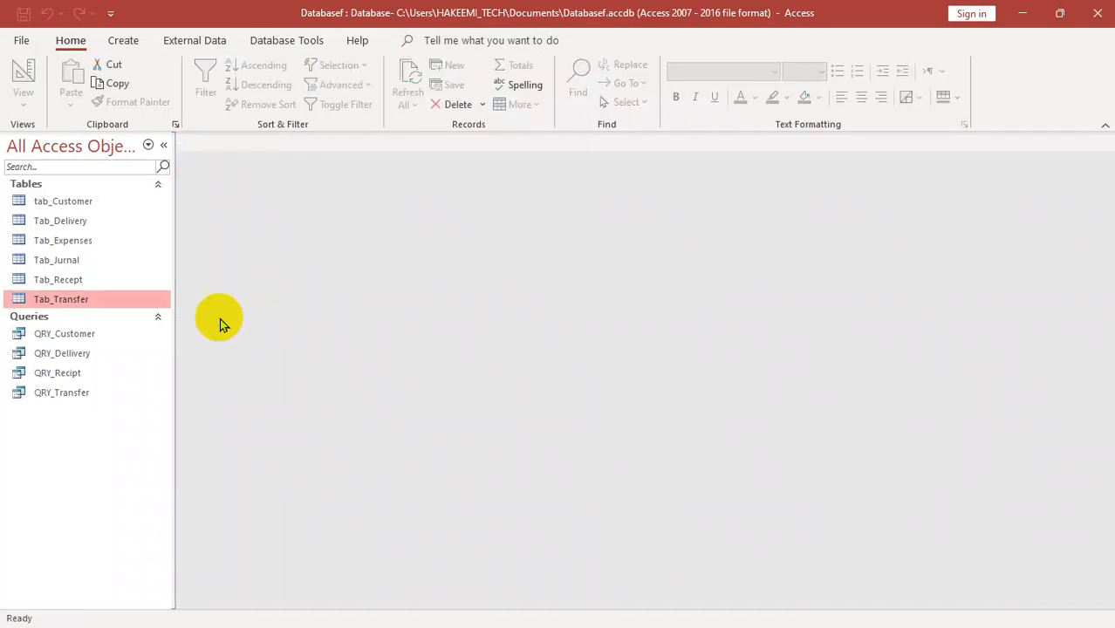
pyautogui.doubleClick(70, 394)
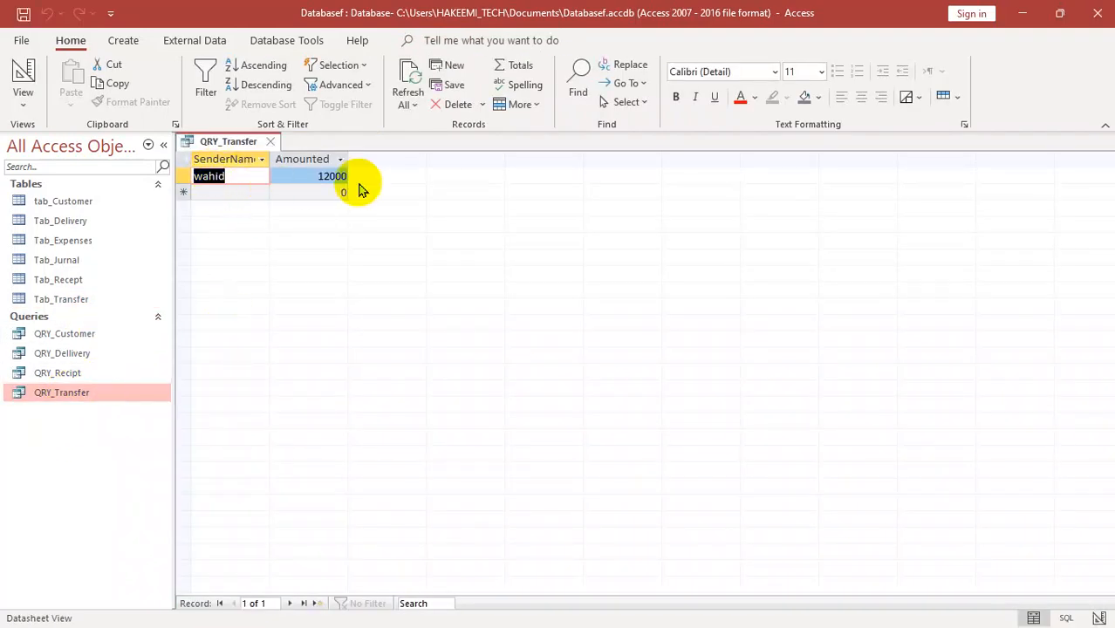
pyautogui.hotkey('ctrl', 'w')
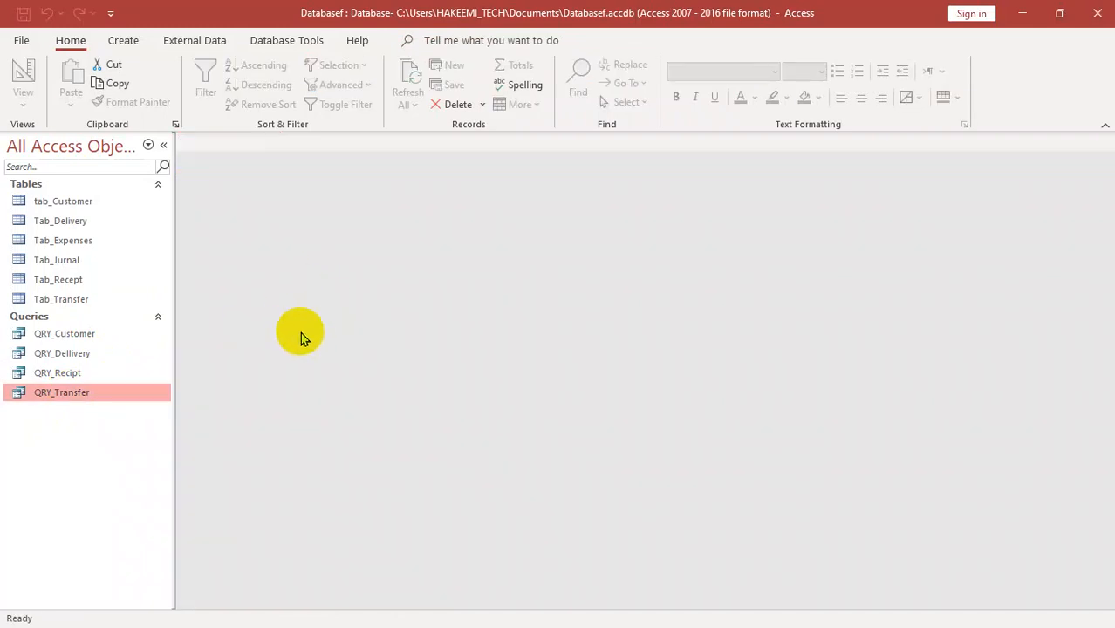
# - Close the database and exit the program
pyautogui.click(82, 202)
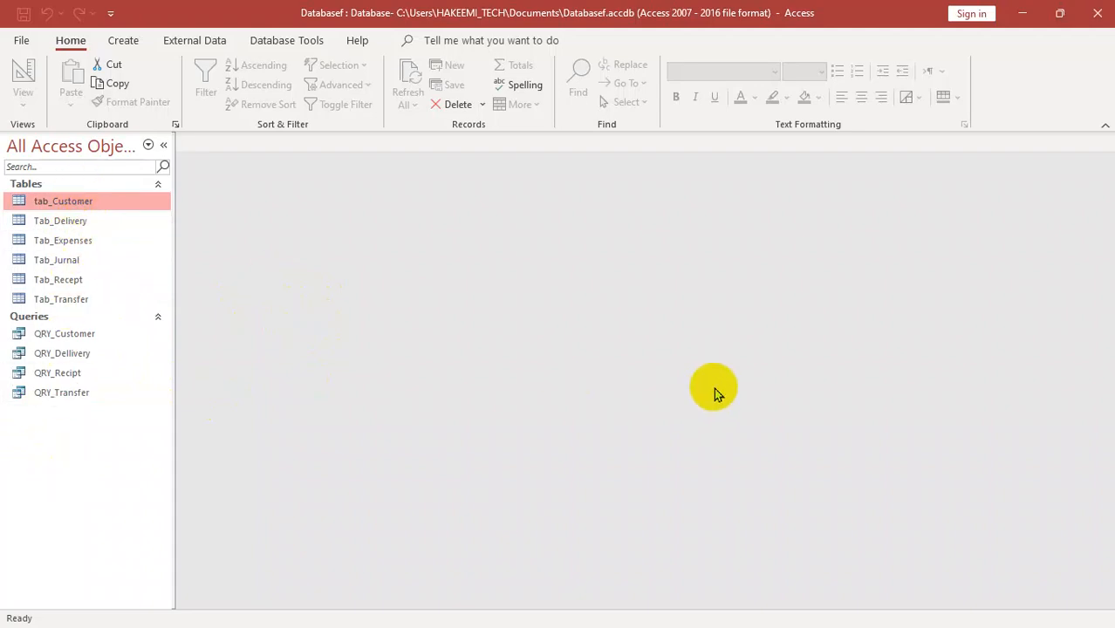
pyautogui.click(1096, 12)
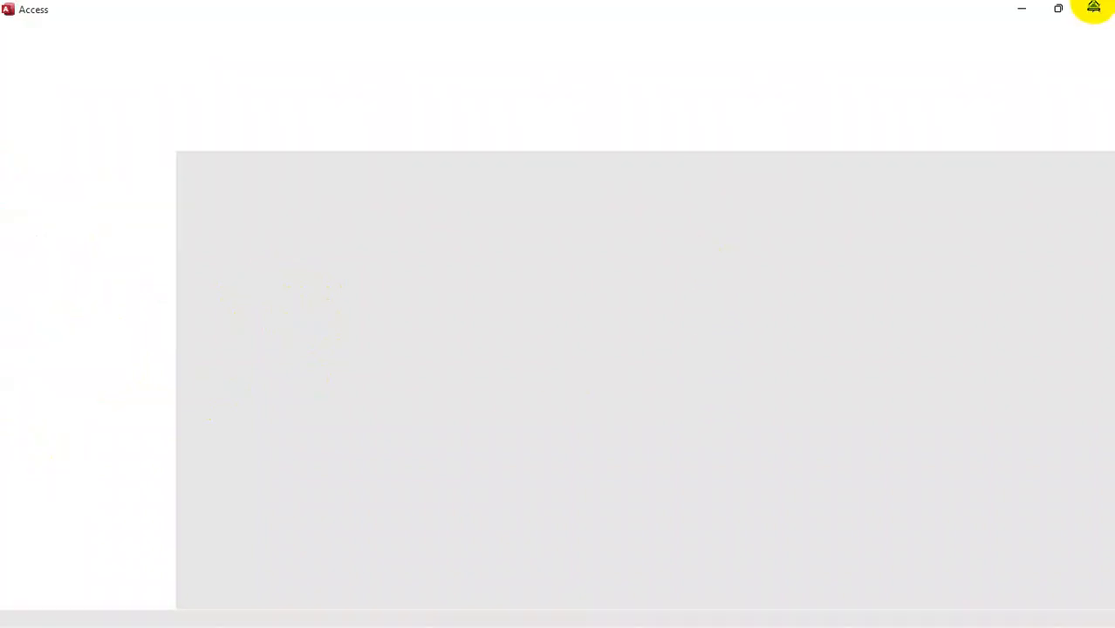